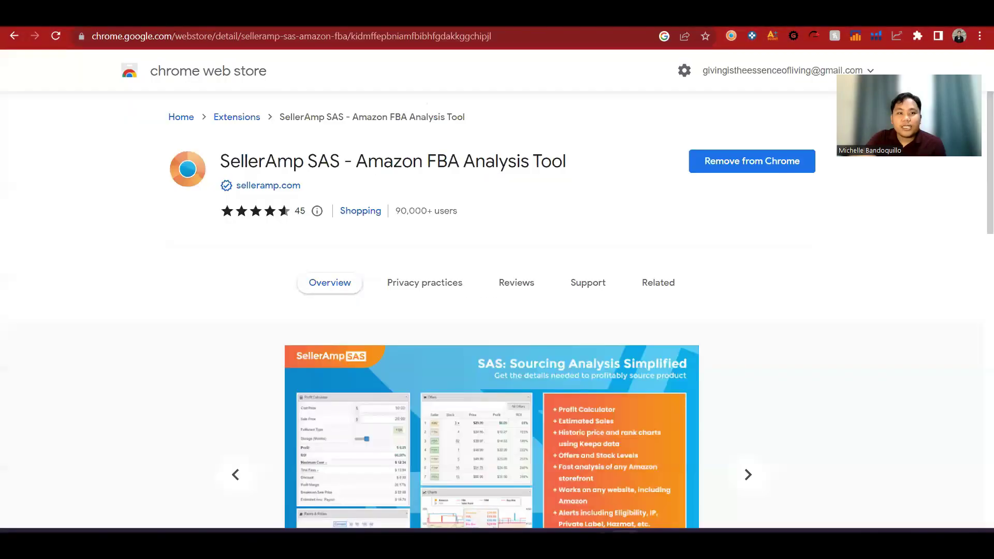
Go back from the SellerAmp SAS extension detail page to the Chrome Web Store listing.
left_click(15, 36)
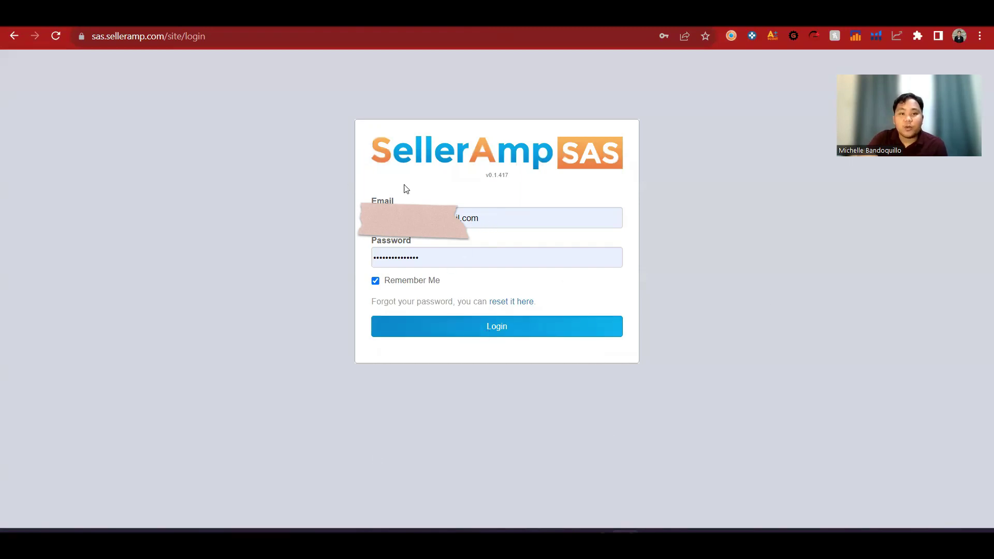
Log in to SellerAmp SAS with the saved email and password.
double_click(405, 189)
left_click(452, 265)
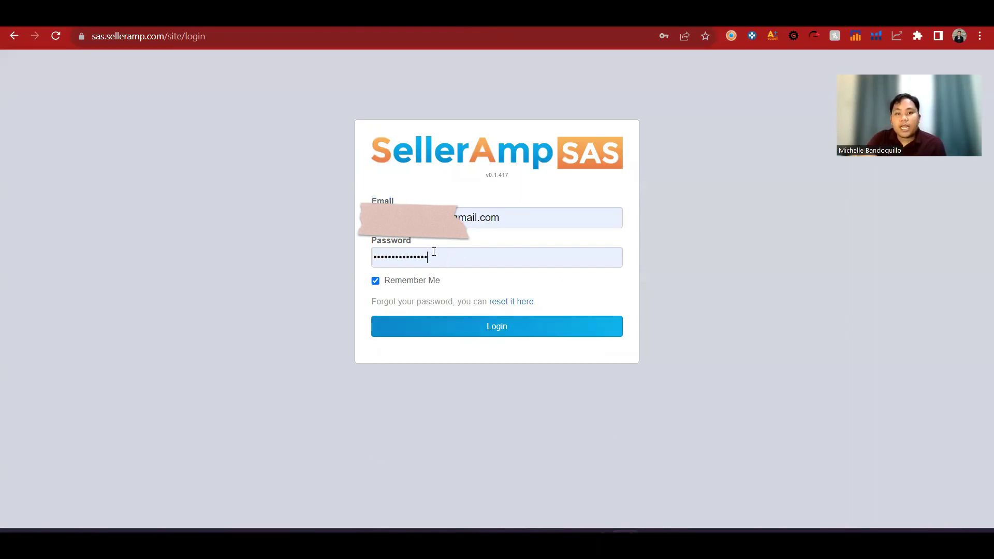
double_click(510, 248)
left_click(508, 258)
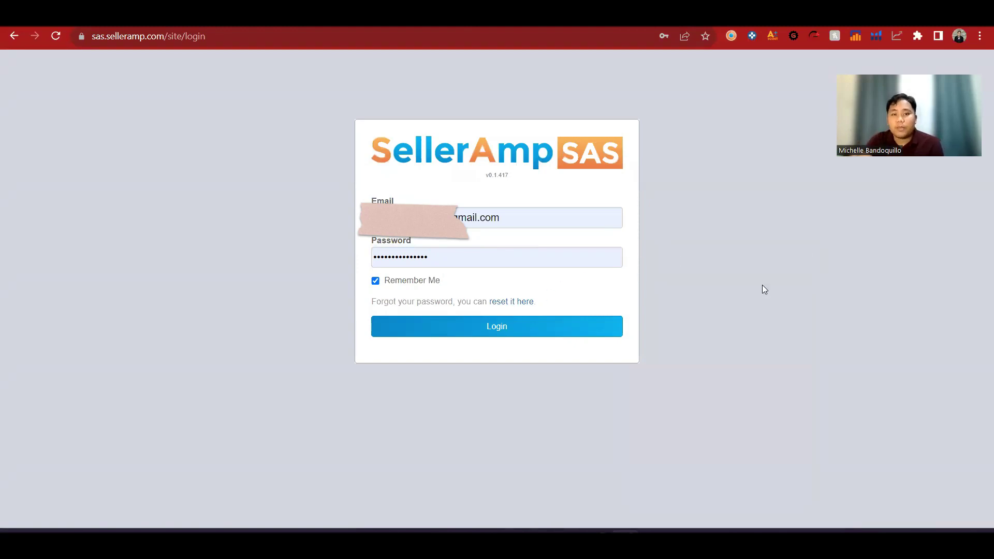
left_click(554, 322)
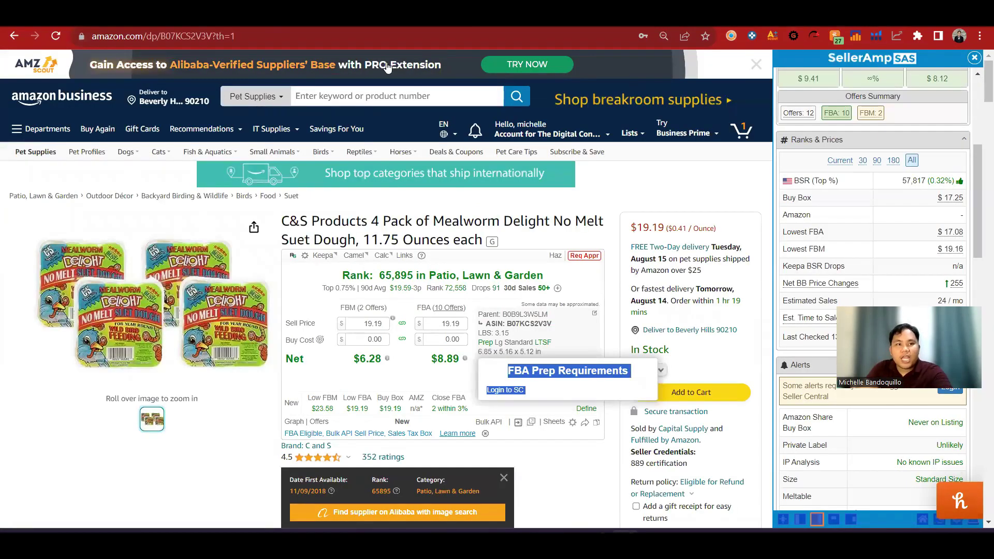
Toggle the SellerAmp sidebar, dock it left, float it, then dock it back on the right.
left_click(733, 38)
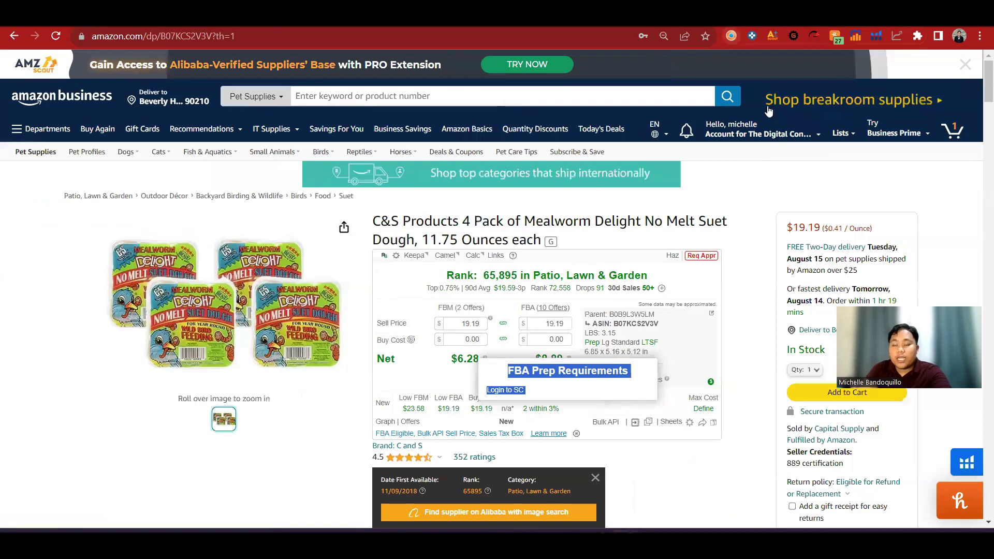
left_click(732, 40)
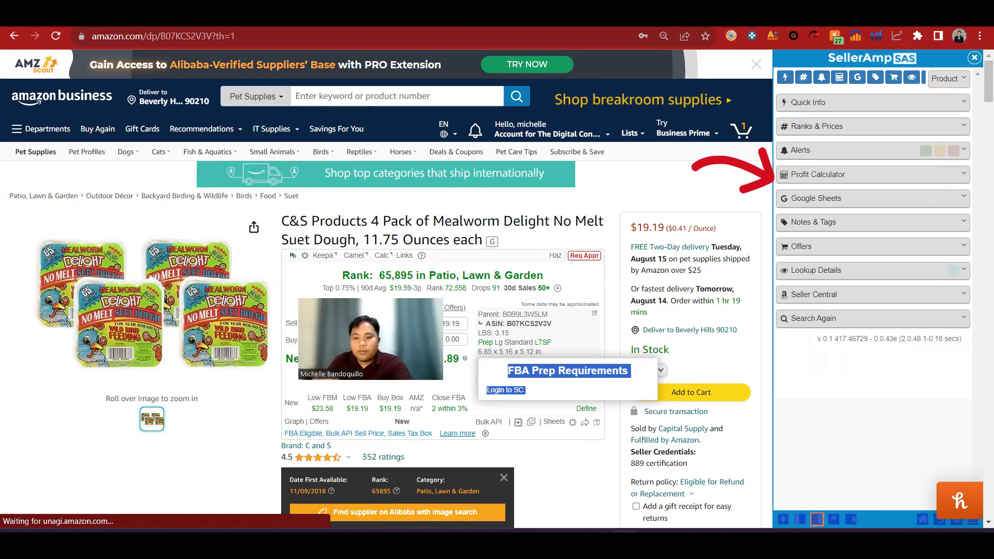
left_click(960, 139)
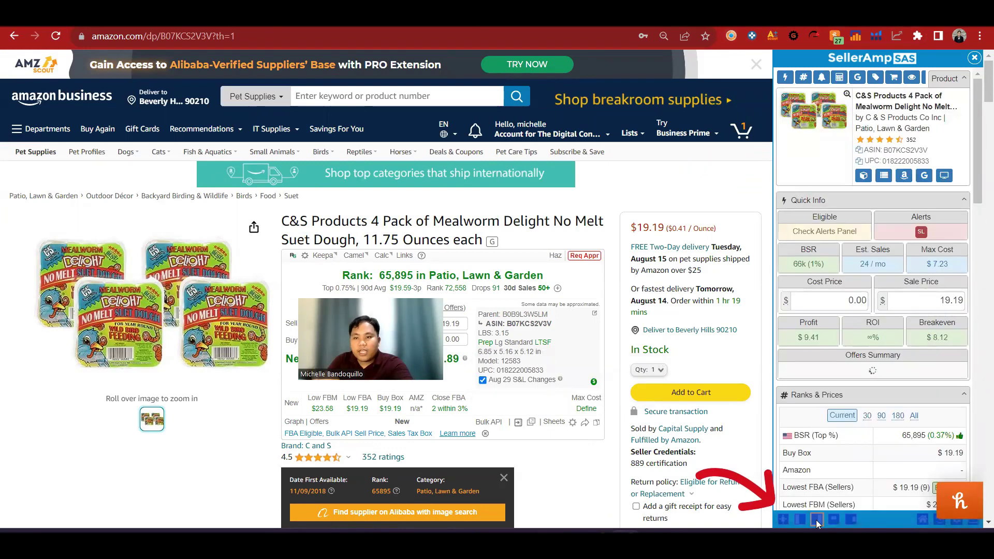
left_click(799, 521)
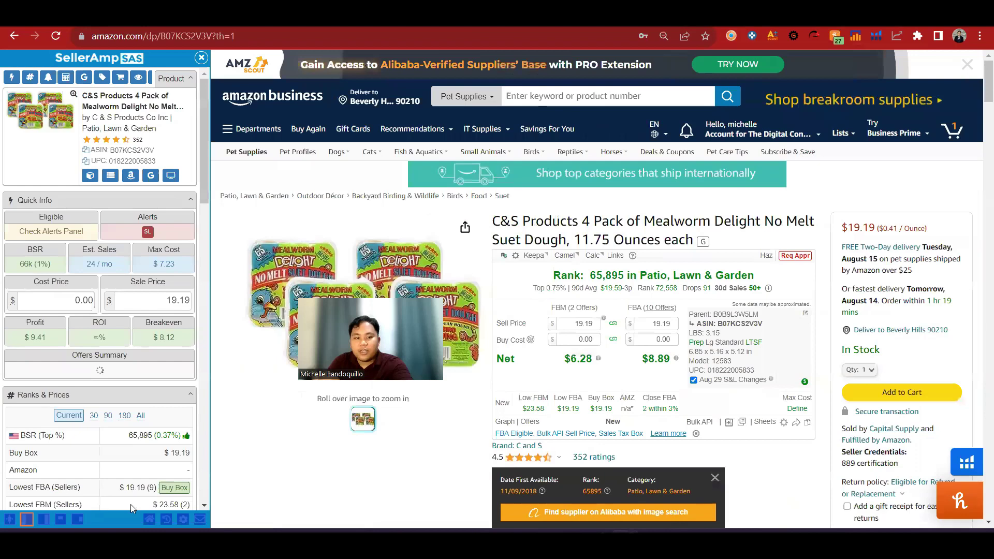
left_click(10, 520)
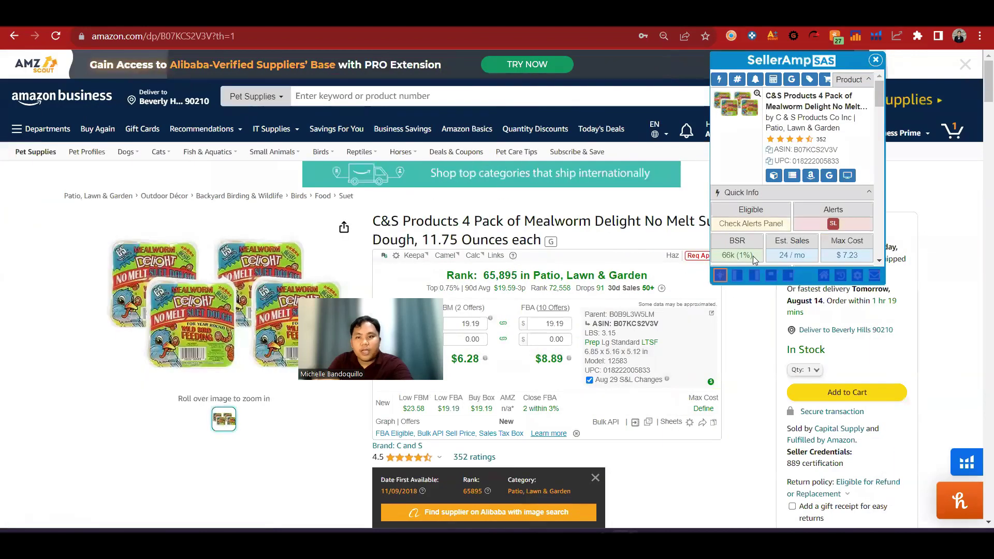
scroll(813, 258, "down", 2)
scroll(813, 257, "down", 3)
left_click(753, 275)
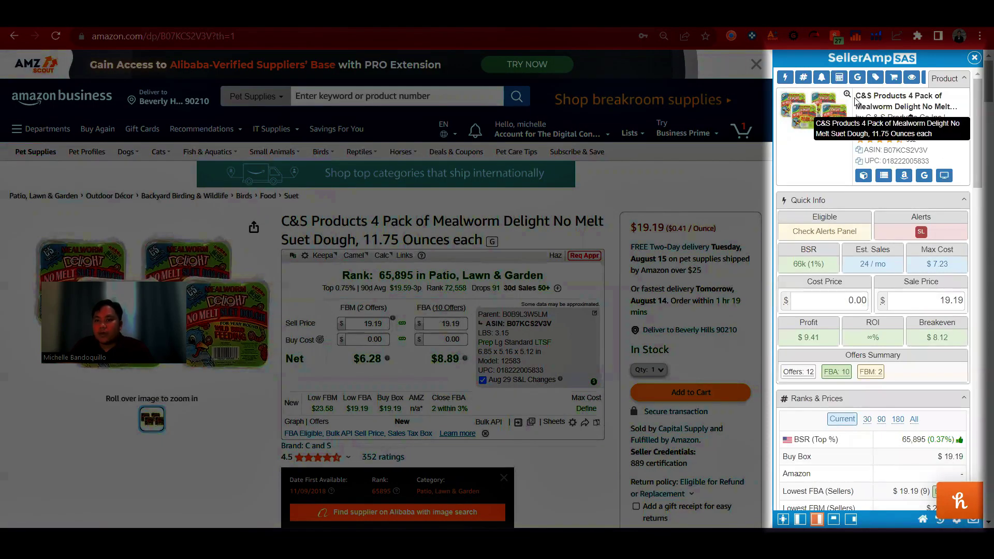
Select the category and ASIN text, then search Google for the Mealworm Delight product title.
triple_click(892, 128)
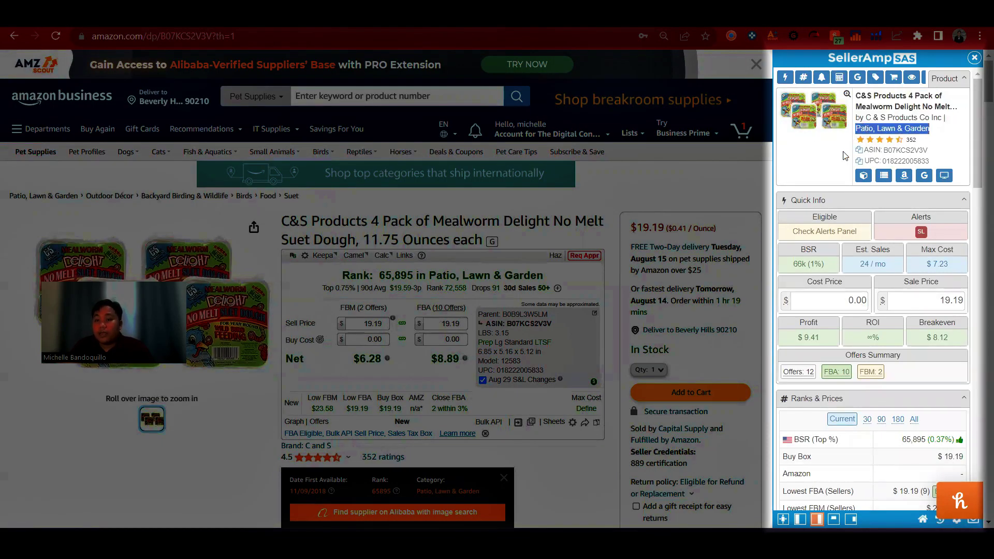
double_click(922, 150)
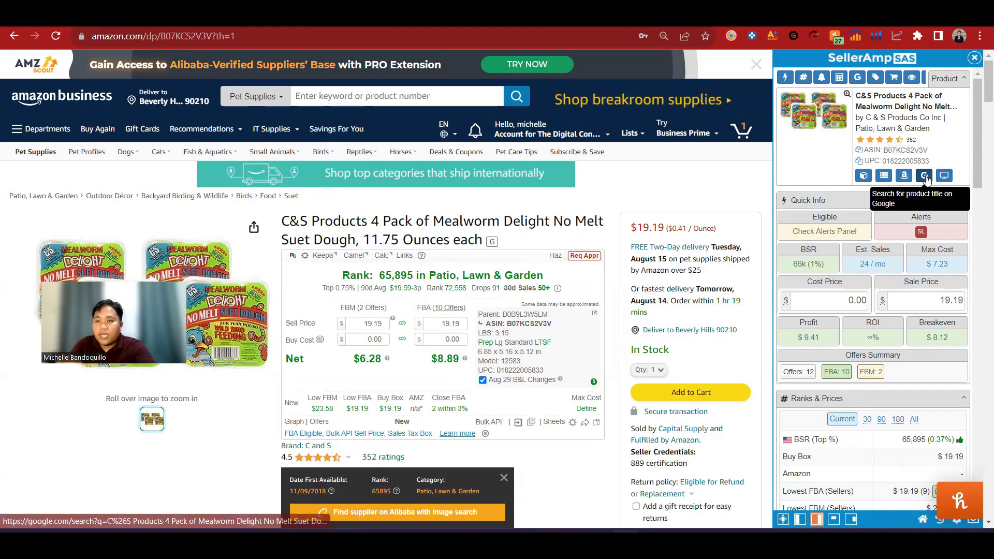
left_click(924, 176)
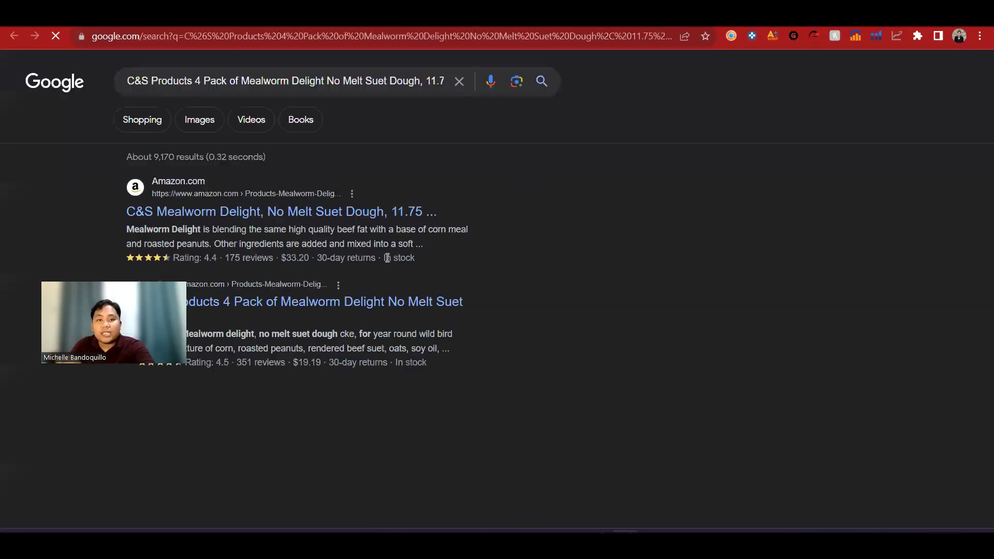
scroll(290, 189, "down", 4)
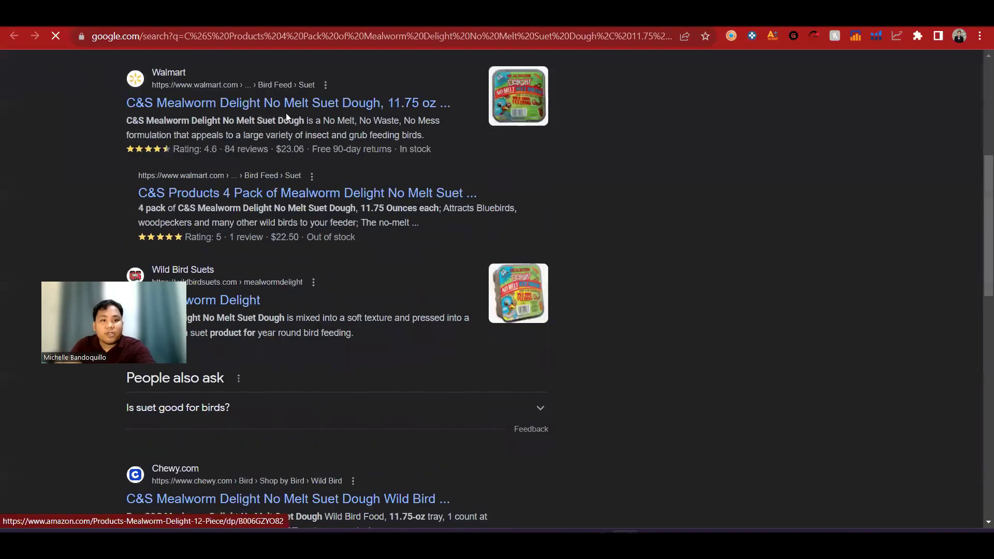
Review the Google results with Walmart listings and return to the Amazon product tab.
left_click(292, 107)
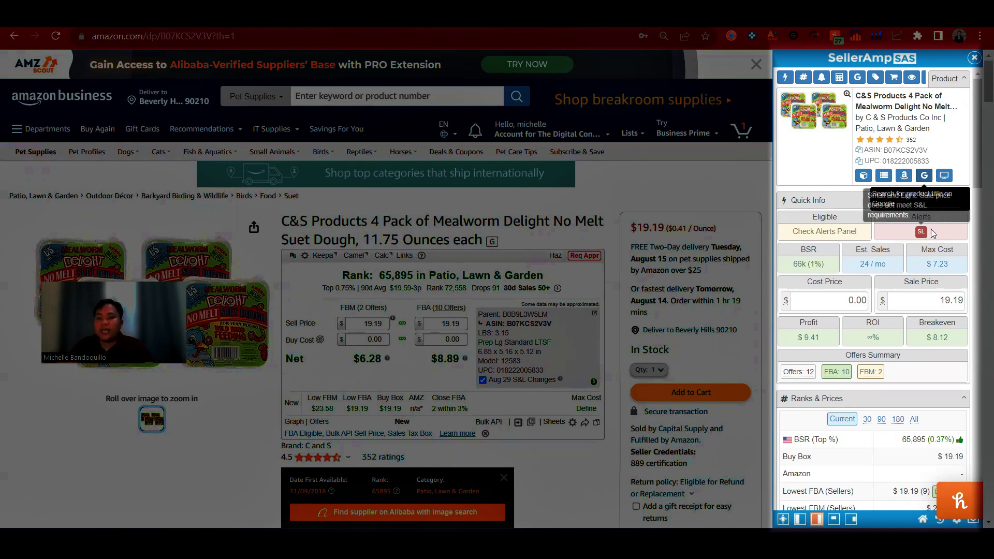
scroll(868, 381, "down", 1)
scroll(958, 350, "down", 4)
scroll(958, 350, "down", 2)
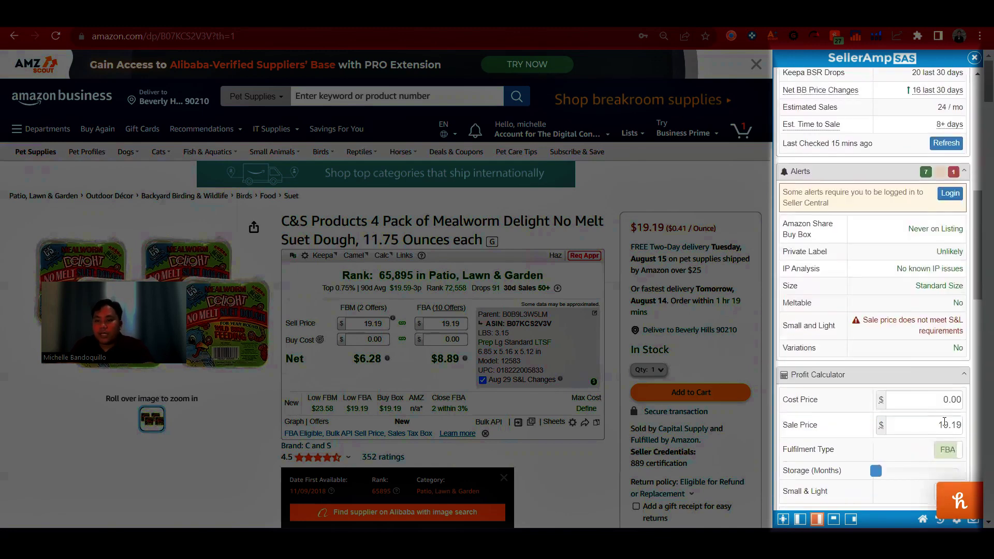
scroll(924, 233, "up", 6)
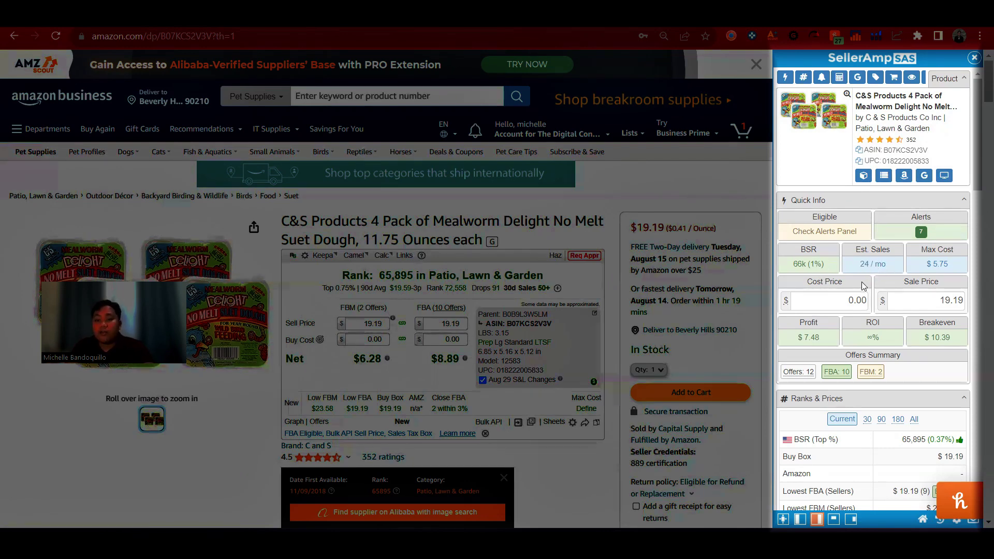
scroll(859, 285, "down", 1)
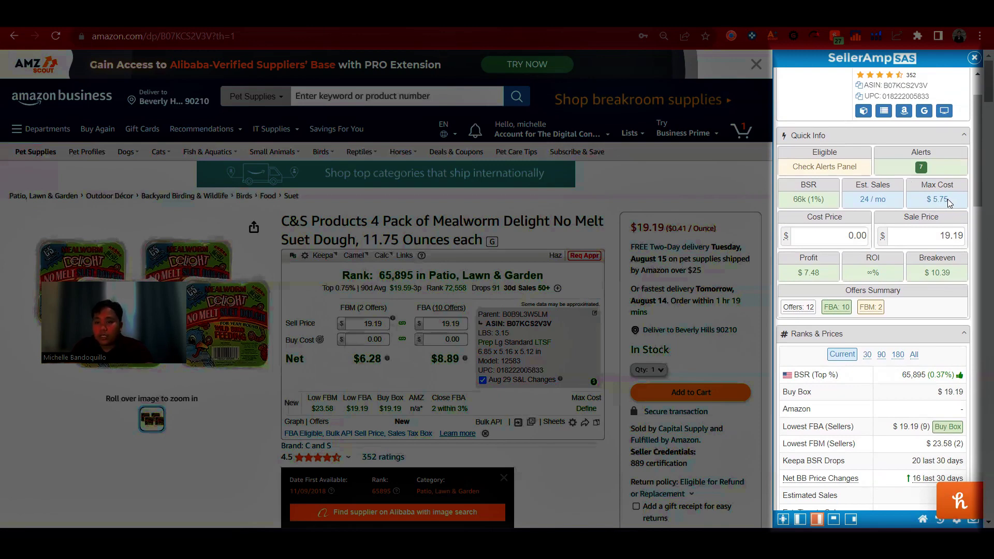
left_click(843, 231)
type("5.75")
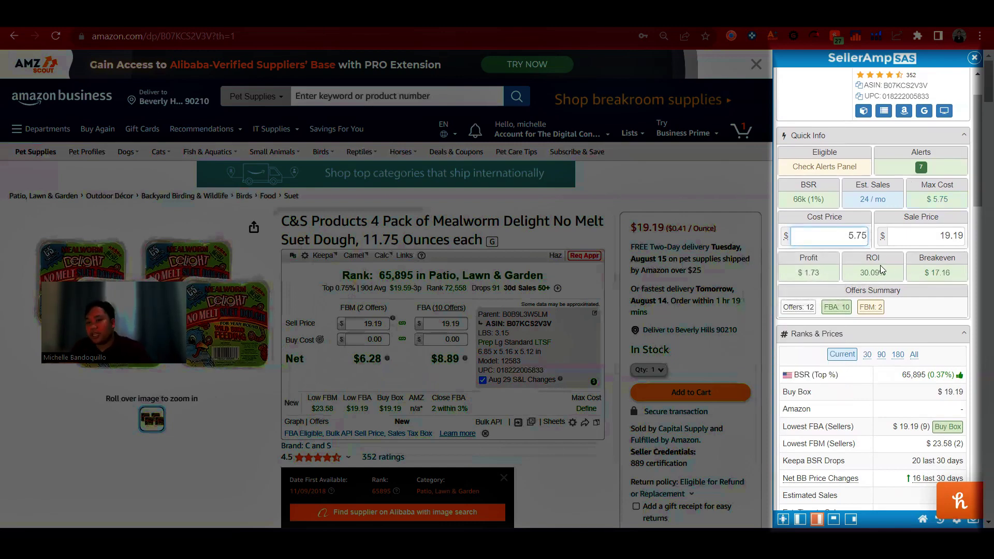
key("ctrl+a")
type("3")
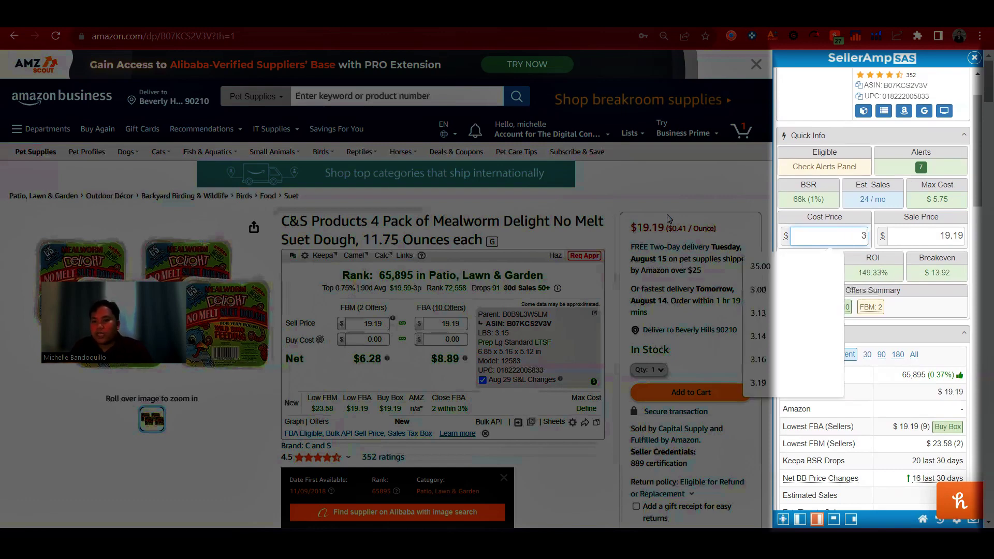
type(".00")
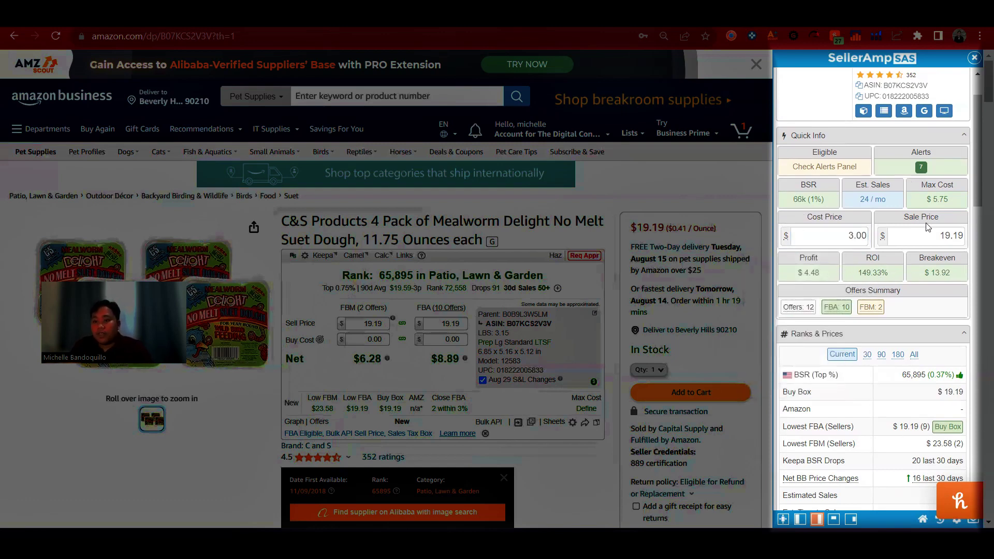
left_click(834, 235)
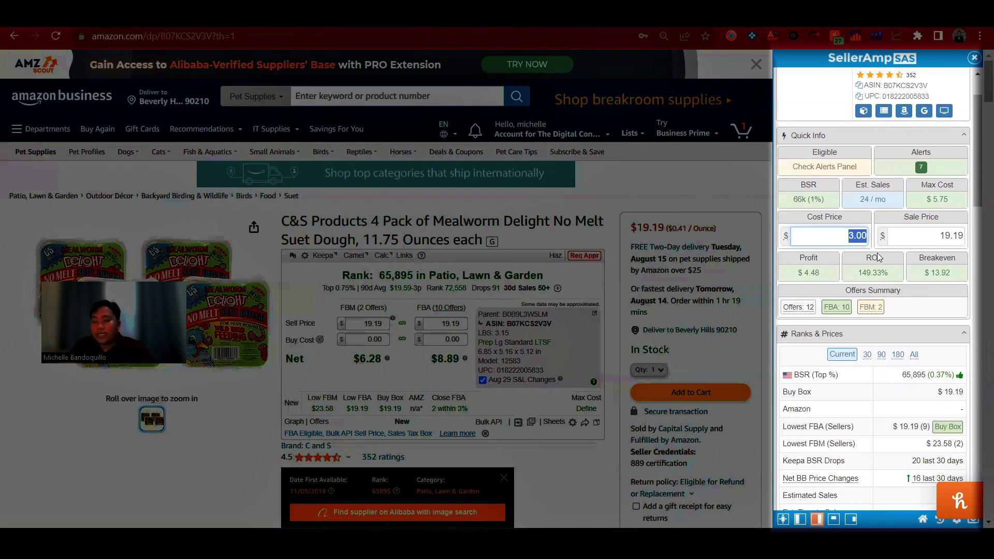
left_click(962, 237)
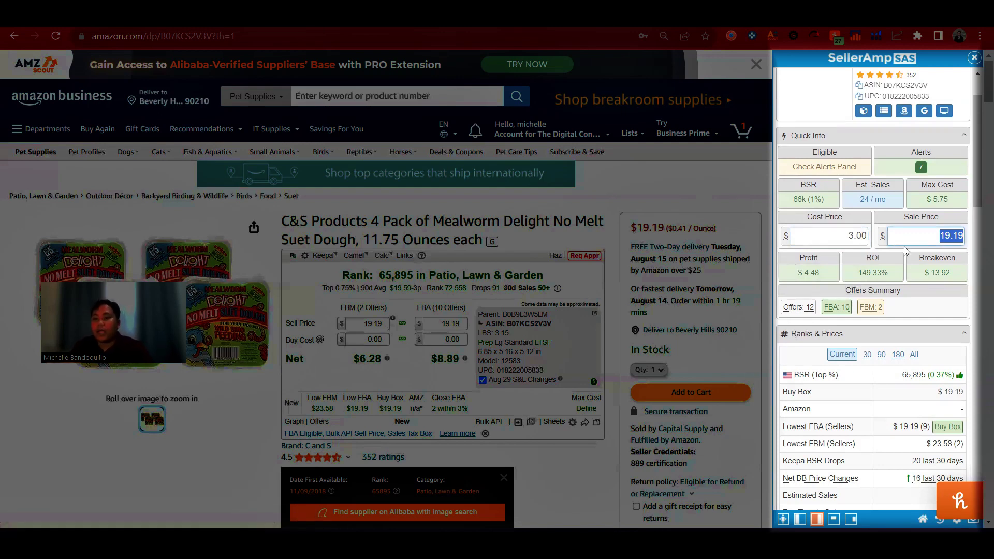
scroll(903, 250, "down", 1)
left_click(829, 213)
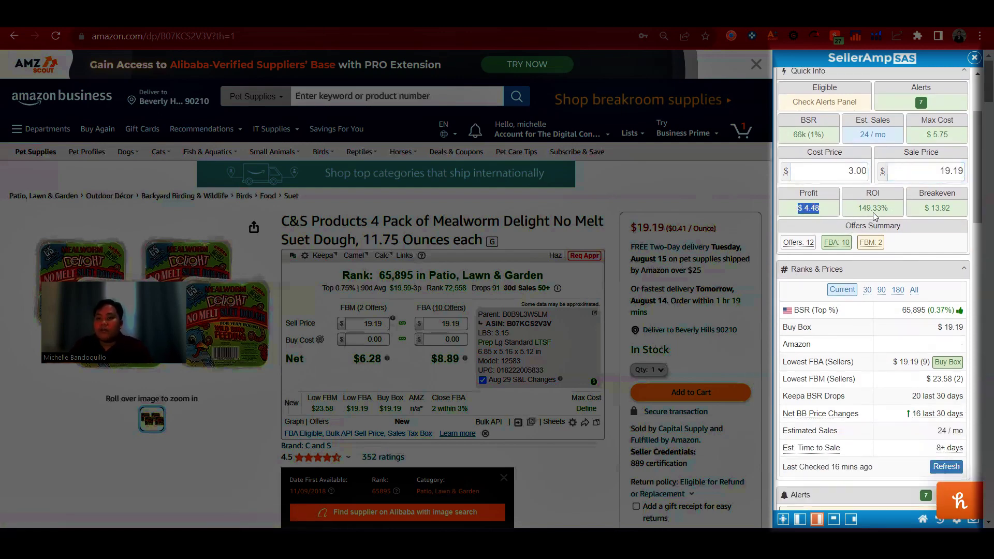
left_click_drag(936, 214, 919, 239)
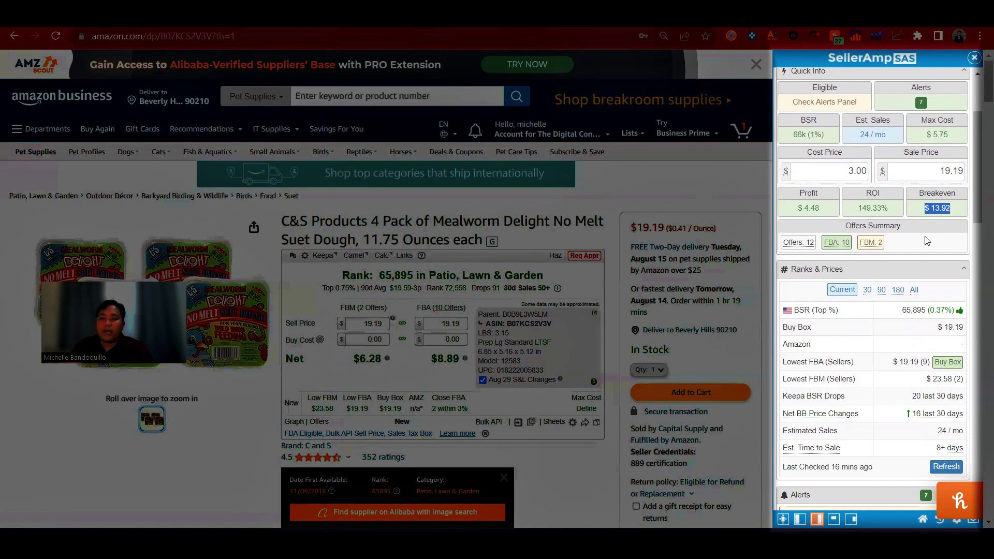
scroll(857, 264, "down", 1)
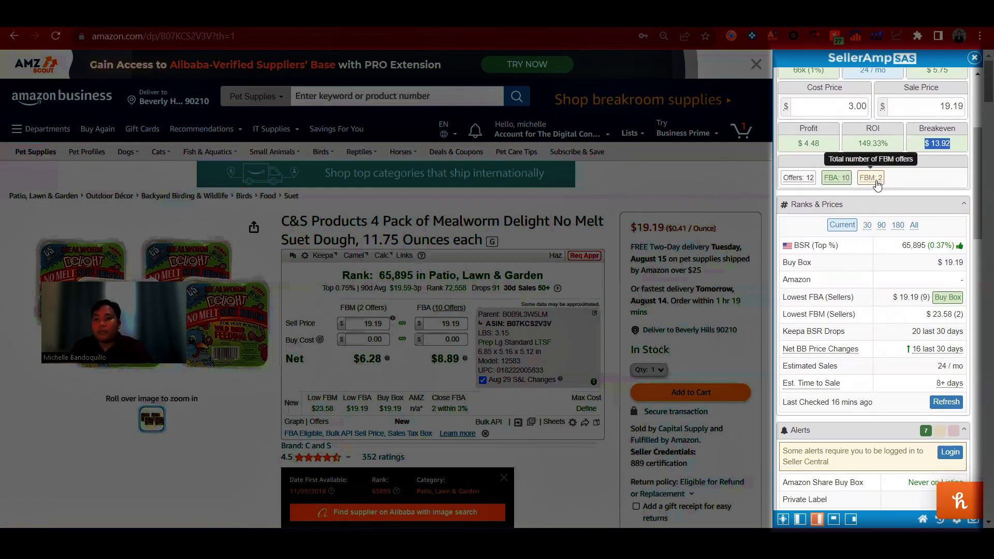
scroll(880, 181, "down", 1)
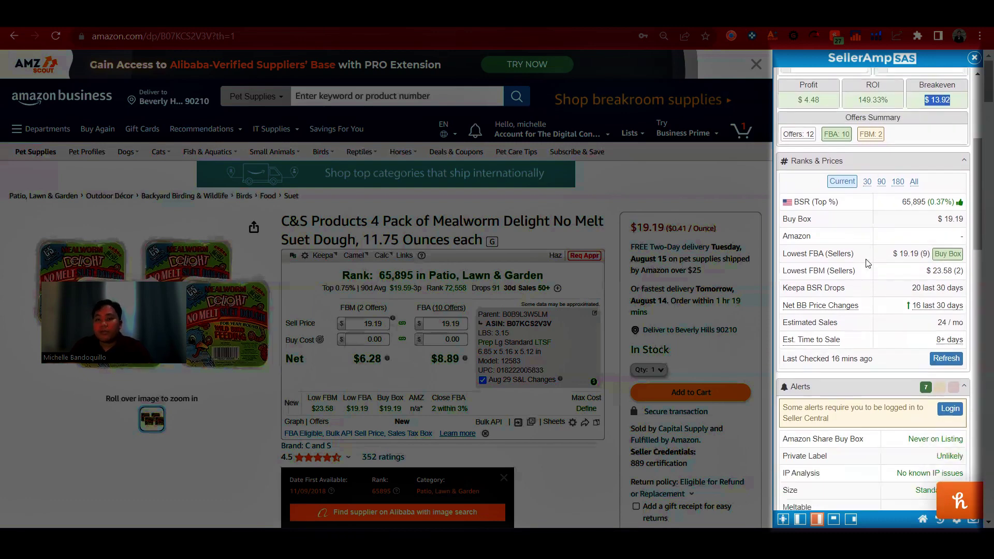
scroll(876, 202, "down", 2)
scroll(873, 226, "up", 2)
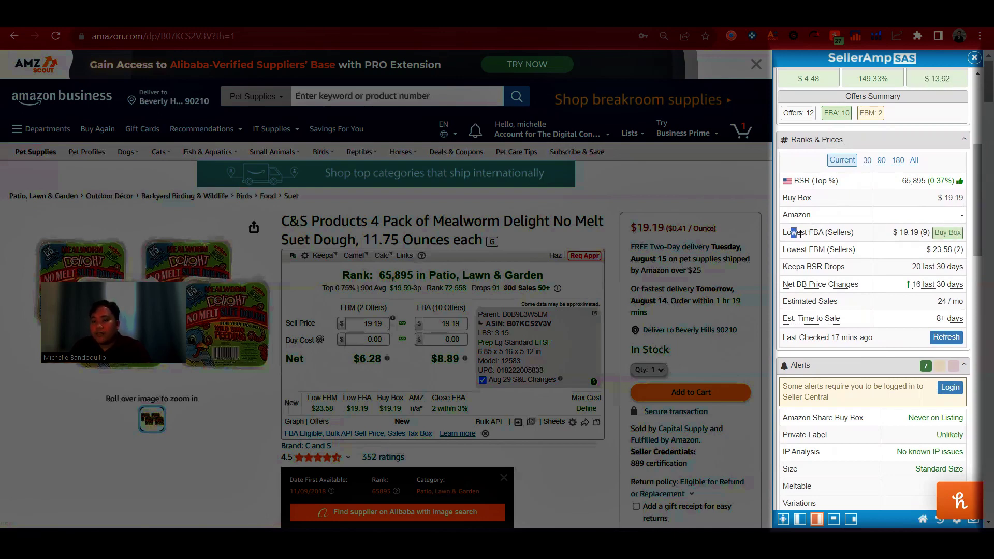
Cycle Ranks & Prices through 30, 90, 180-day and lifetime averages, ending on All.
left_click_drag(801, 234, 919, 245)
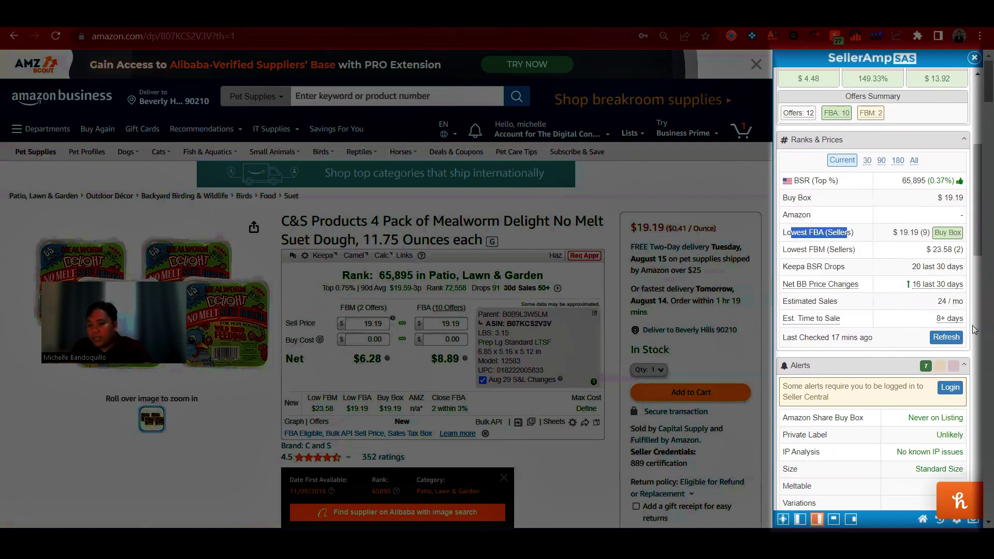
left_click(867, 161)
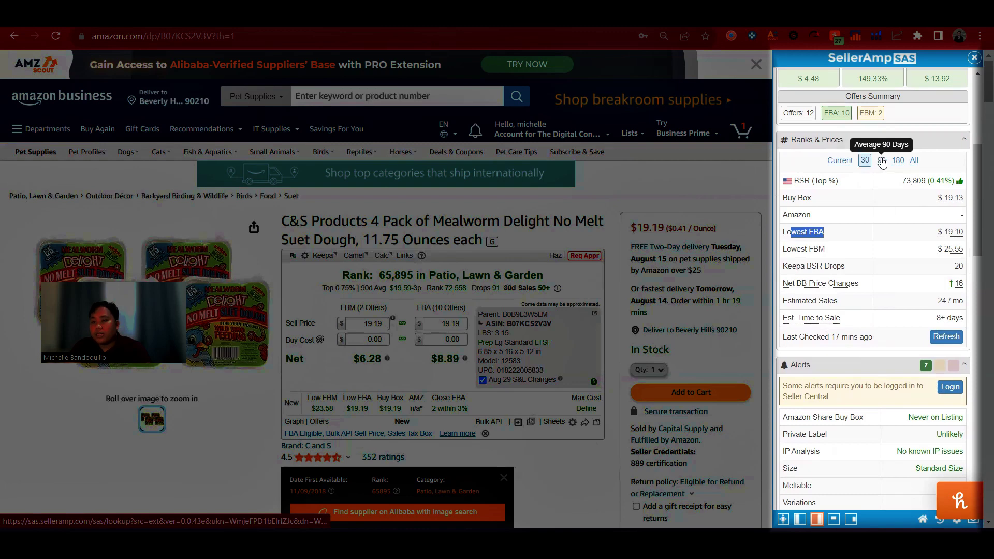
left_click(881, 160)
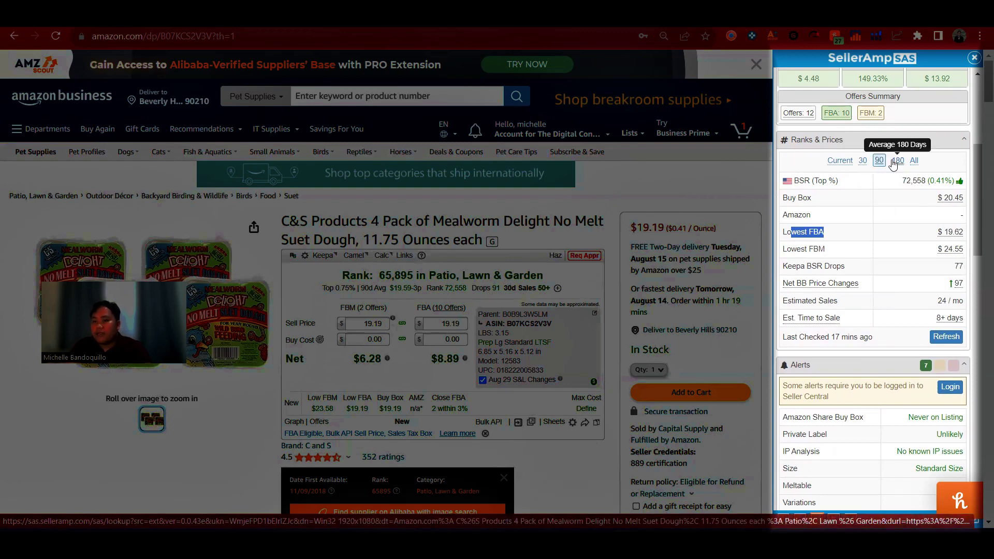
left_click(895, 161)
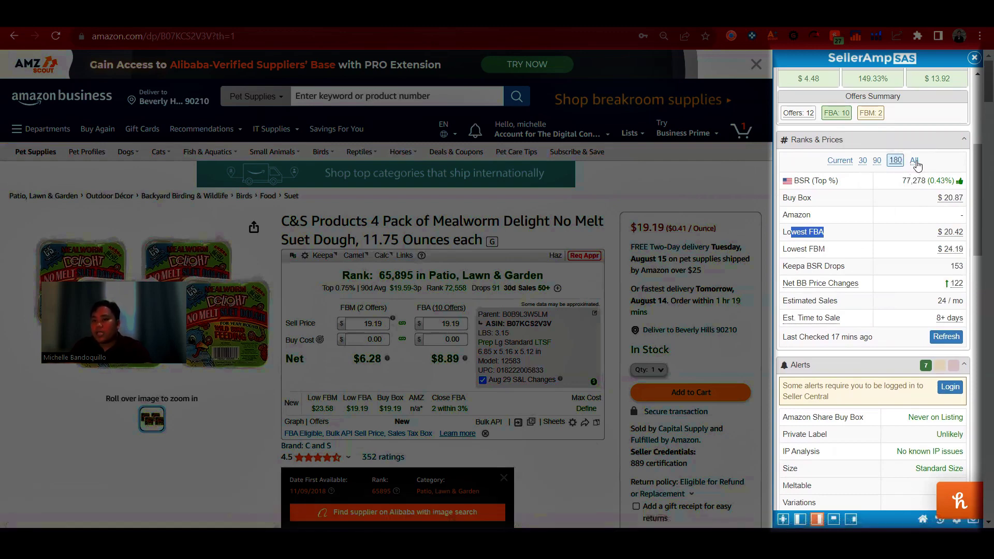
left_click(914, 161)
scroll(825, 333, "down", 1)
scroll(878, 254, "down", 2)
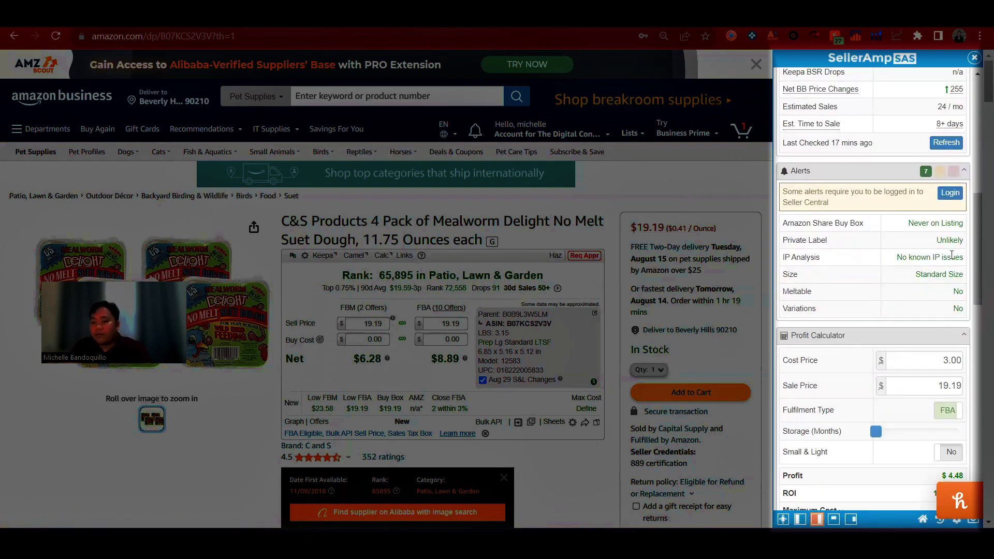
scroll(891, 280, "down", 1)
scroll(854, 225, "down", 1)
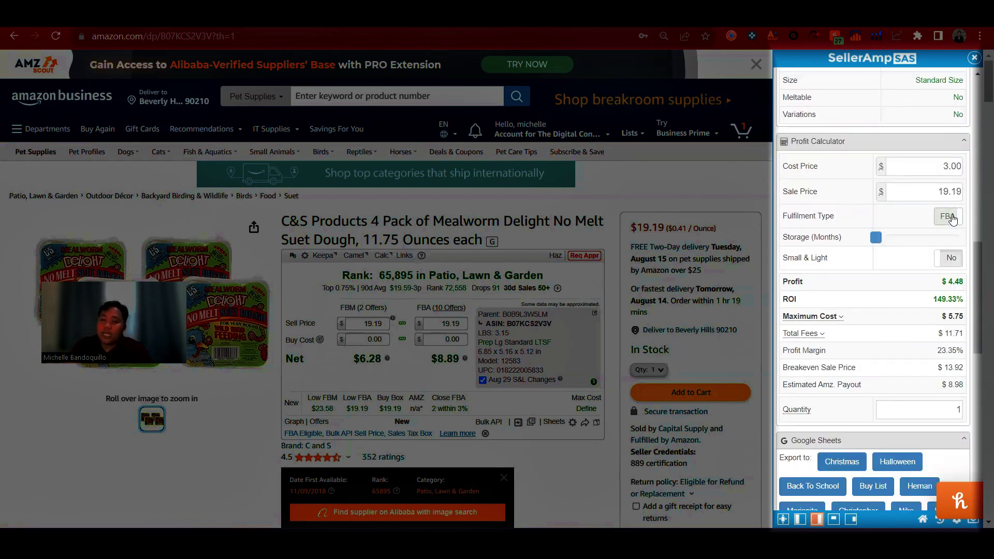
Try FBM fulfilment, revert to FBA and set storage to one month.
left_click(950, 218)
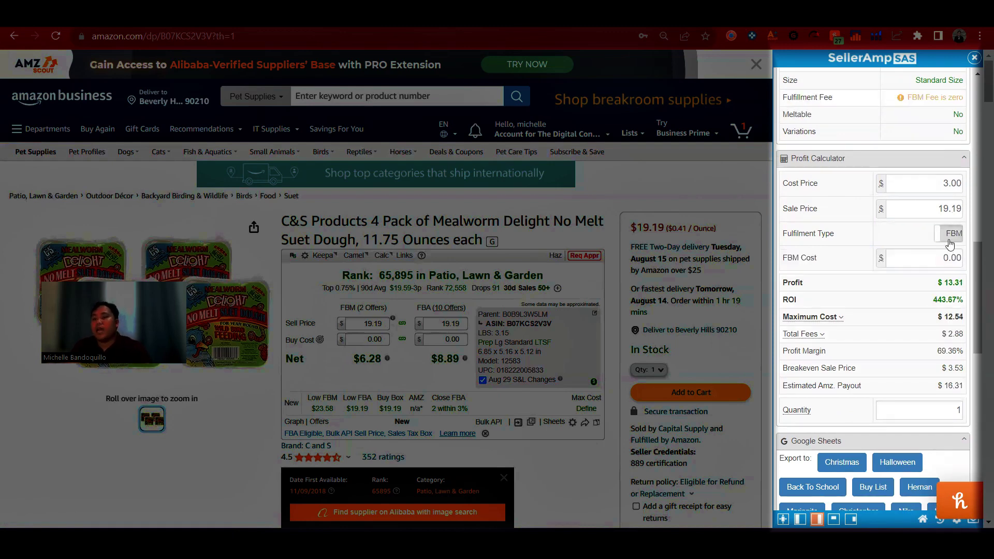
left_click(949, 243)
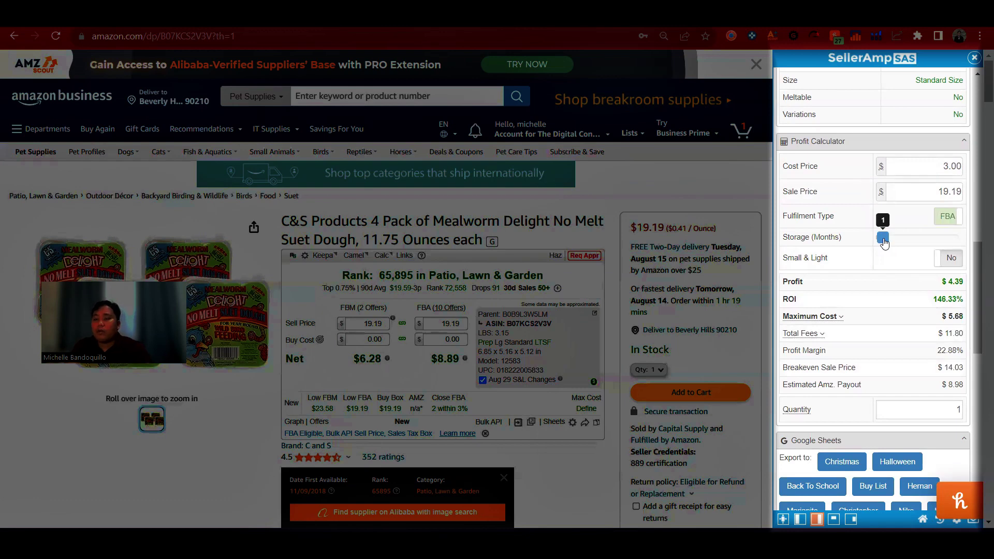
mouse_move(891, 243)
left_mouse_down()
mouse_move(906, 239)
mouse_move(882, 242)
left_mouse_up()
Try Small and Light ($6.32 profit), revert to $4.39 profit and highlight the Profit Margin row.
left_click(942, 288)
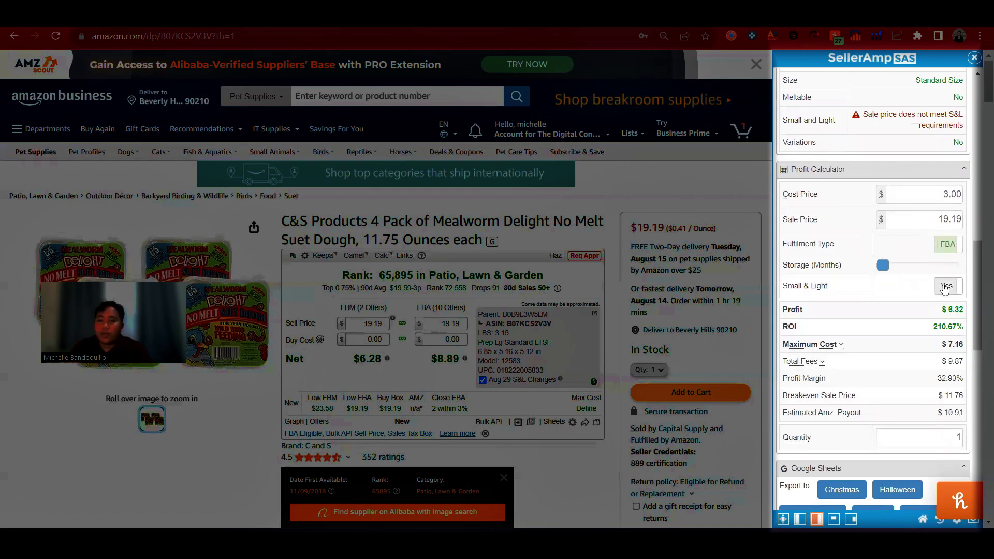
left_click(945, 288)
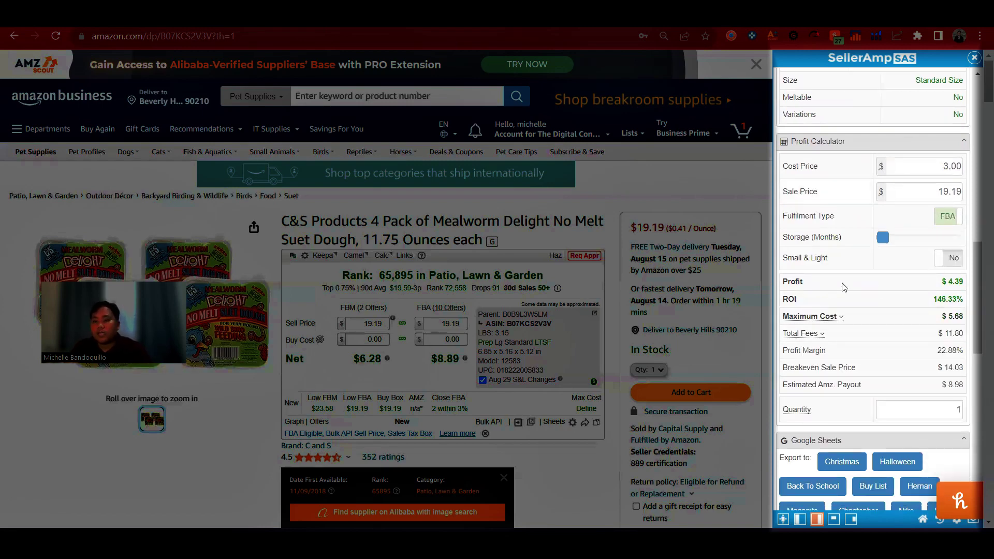
scroll(909, 295, "down", 2)
left_click_drag(909, 334, 970, 224)
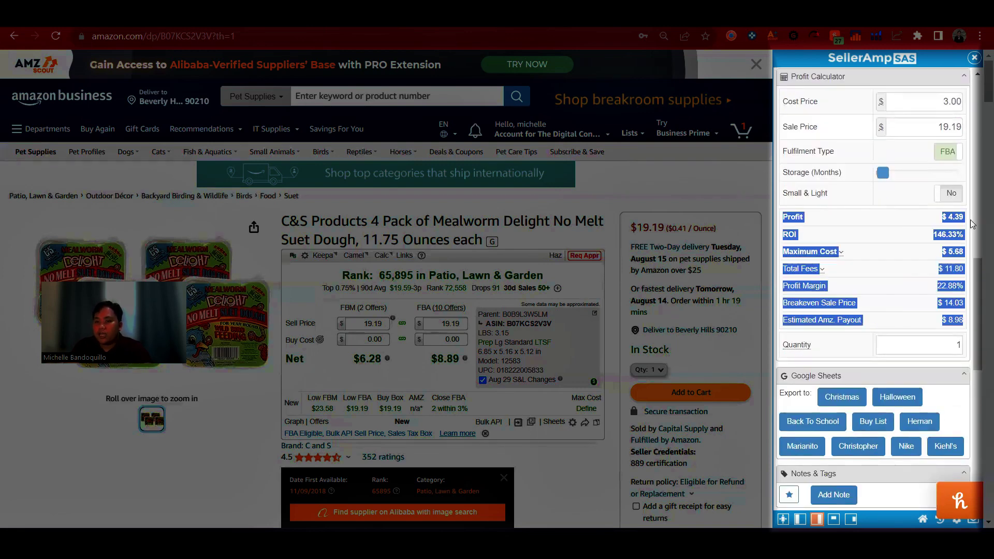
left_click(917, 225)
mouse_move(966, 275)
left_mouse_down()
mouse_move(918, 303)
mouse_move(928, 322)
left_mouse_up()
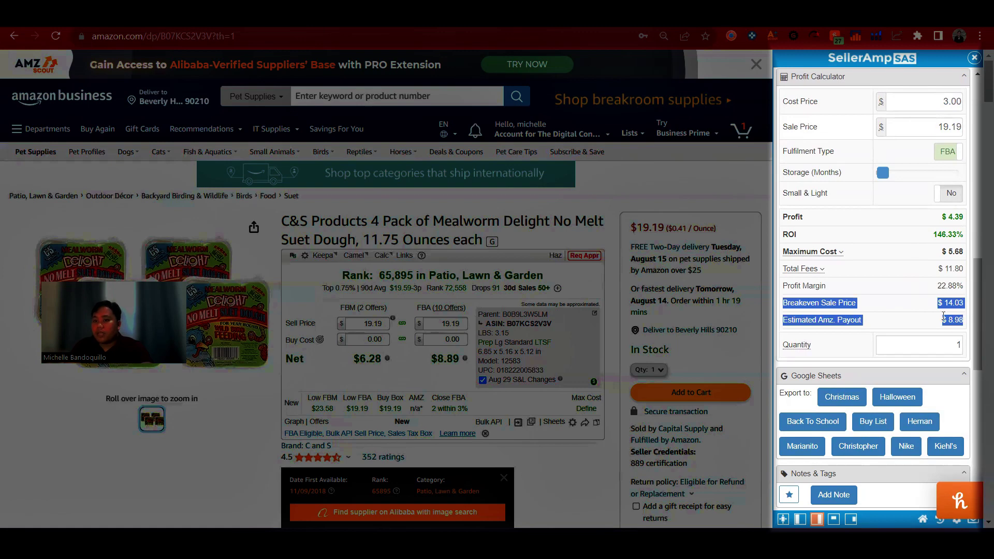
scroll(927, 322, "down", 4)
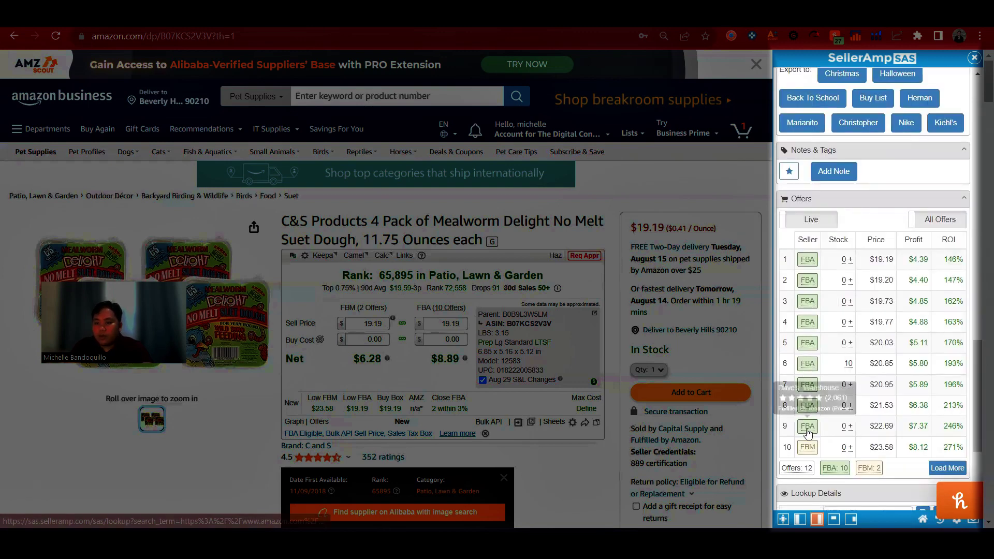
scroll(874, 389, "down", 2)
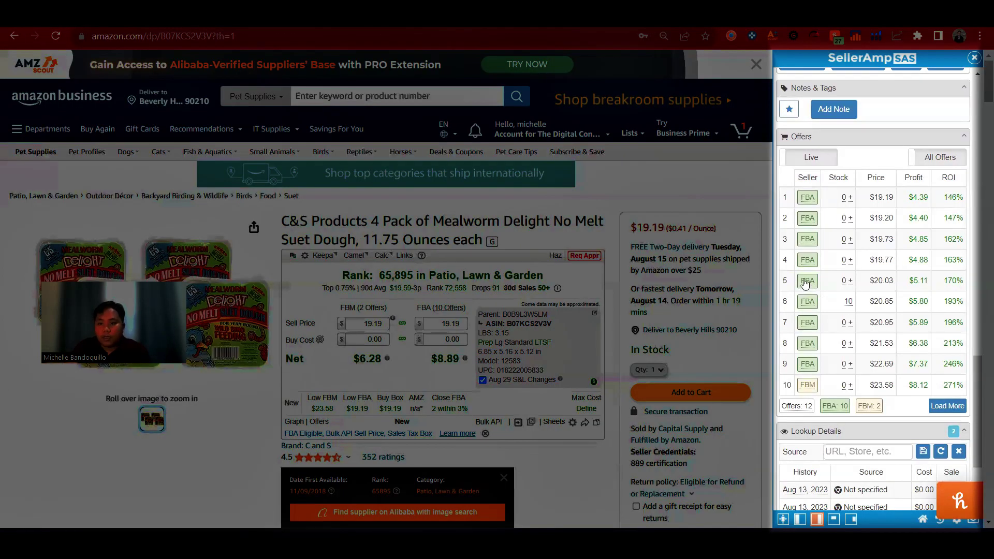
mouse_move(808, 238)
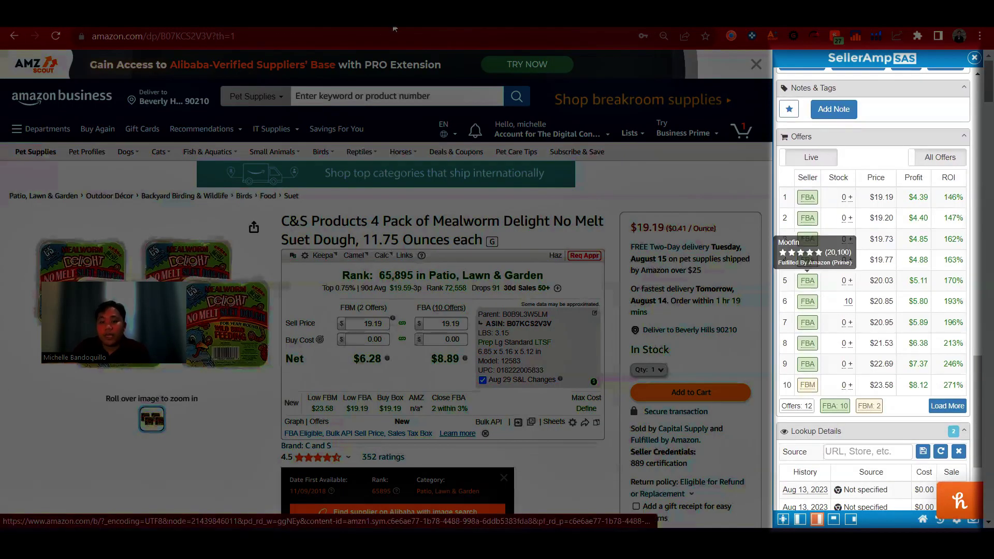
Look up the Moofin seller's storefront from the Offers table FBA badge.
left_click(805, 289)
Select the lookup URL and highlight Moofin's 96% seller rating.
left_click(478, 109)
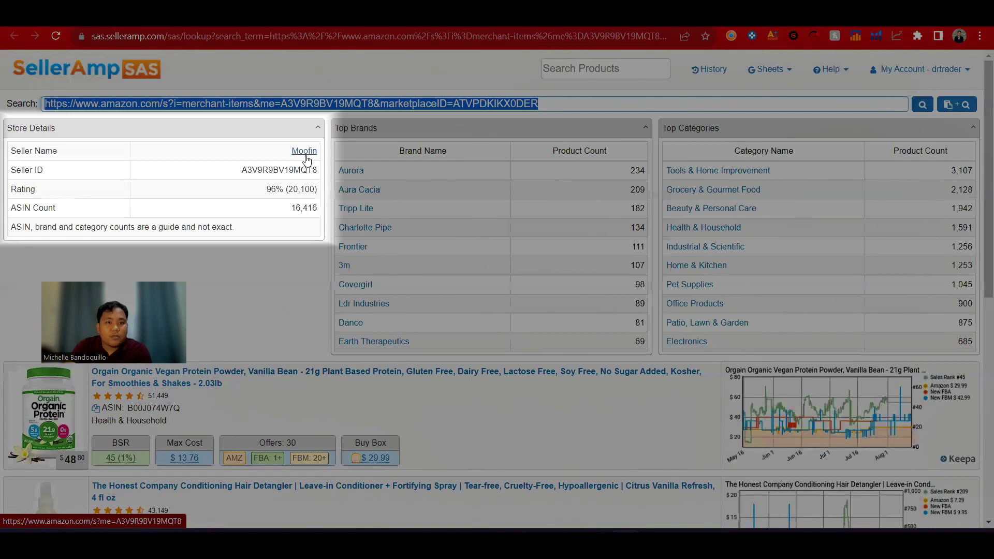
left_click_drag(306, 160, 233, 227)
left_click_drag(267, 189, 313, 208)
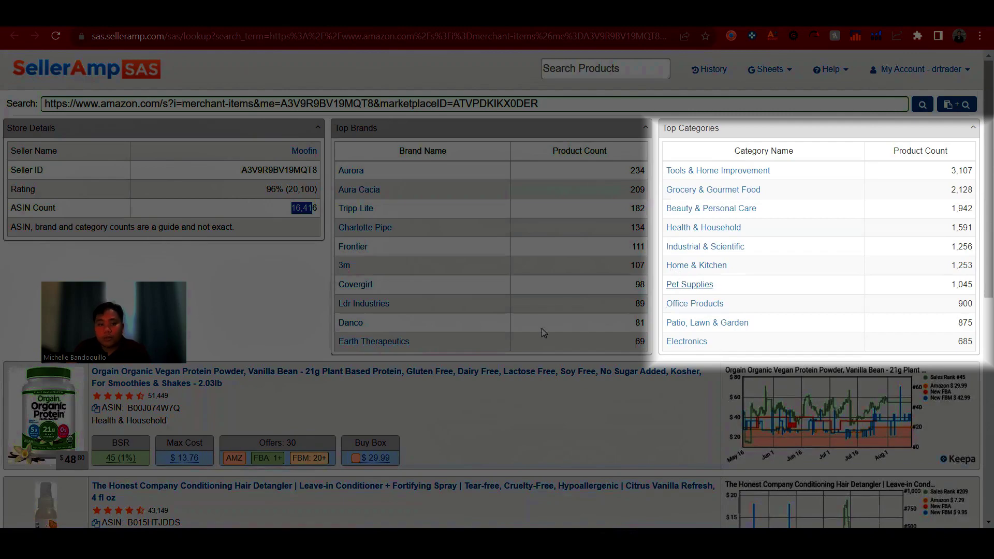
scroll(539, 329, "down", 3)
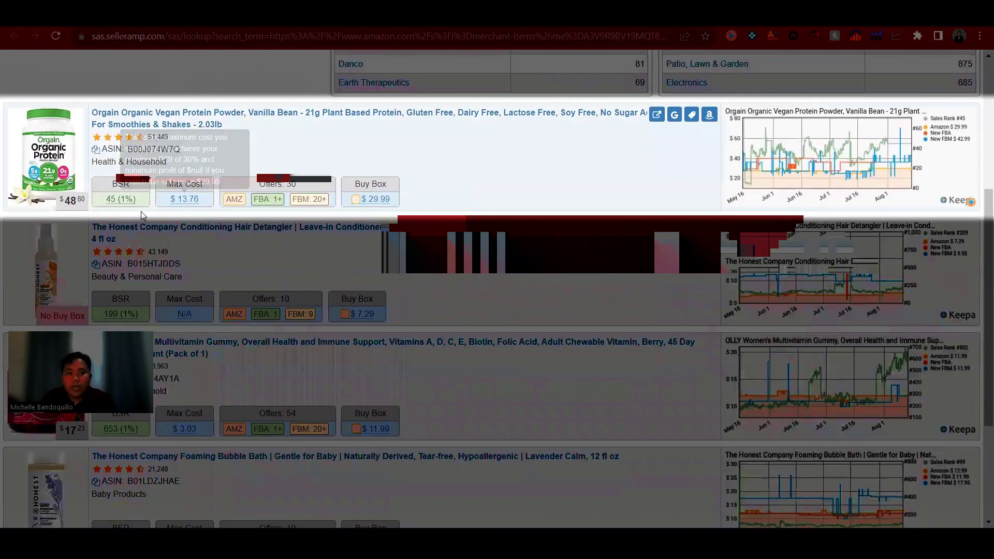
mouse_move(404, 411)
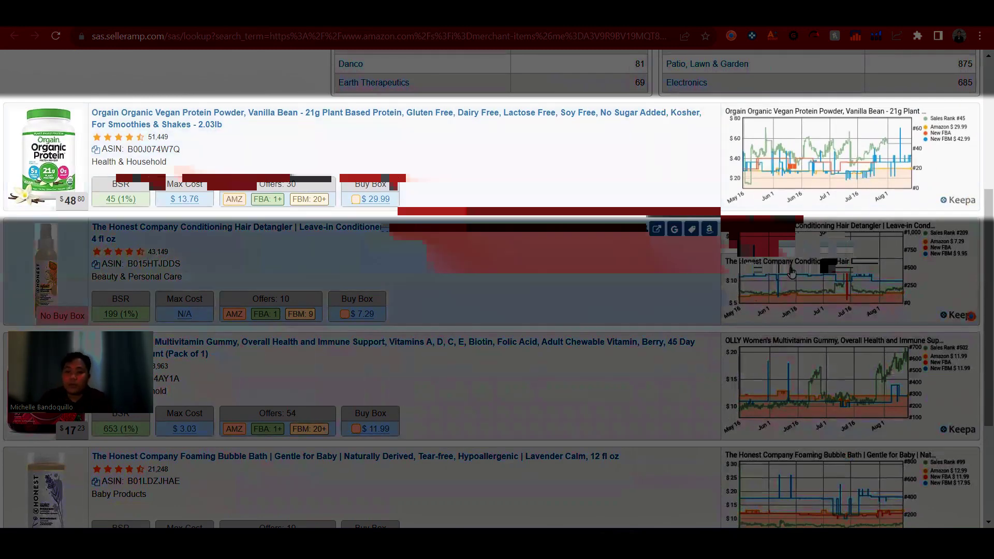
mouse_move(824, 412)
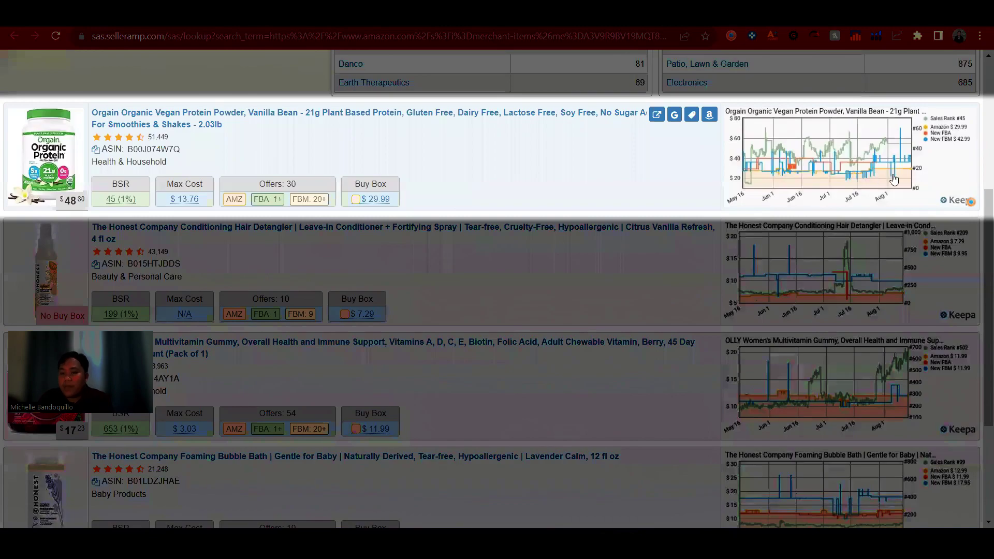
scroll(853, 197, "down", 3)
Load two more batches of Moofin storefront results including Weiman and ALLWAY listings.
left_click(489, 502)
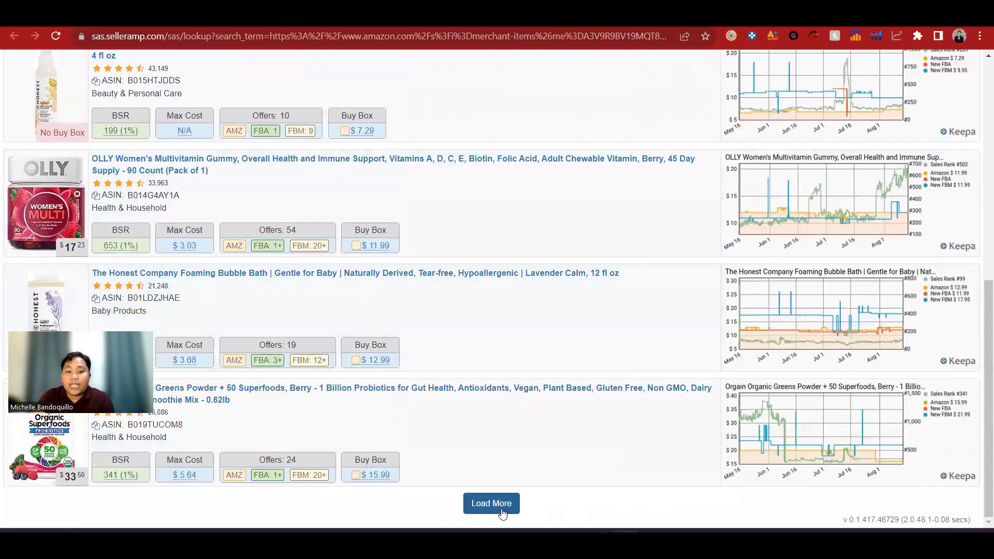
scroll(749, 311, "down", 5)
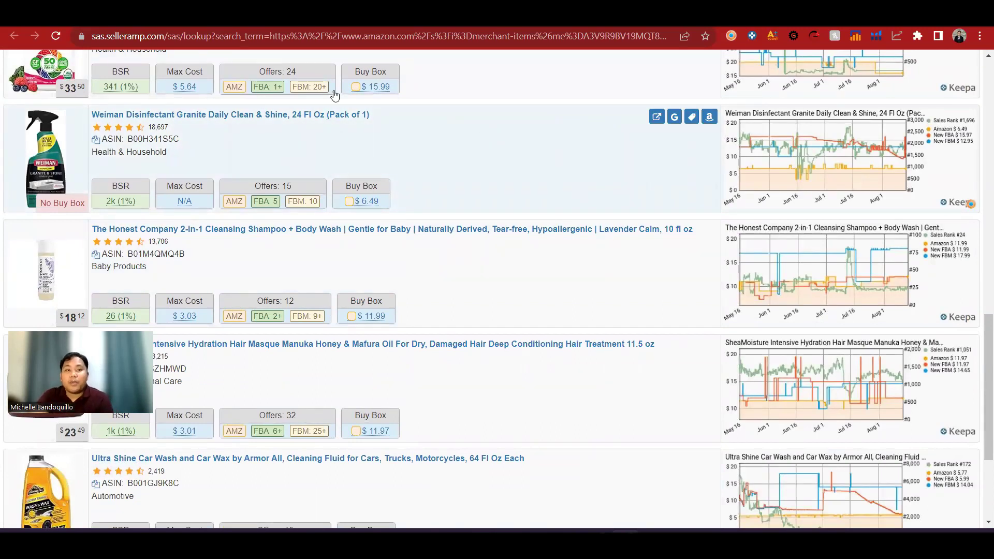
mouse_move(842, 237)
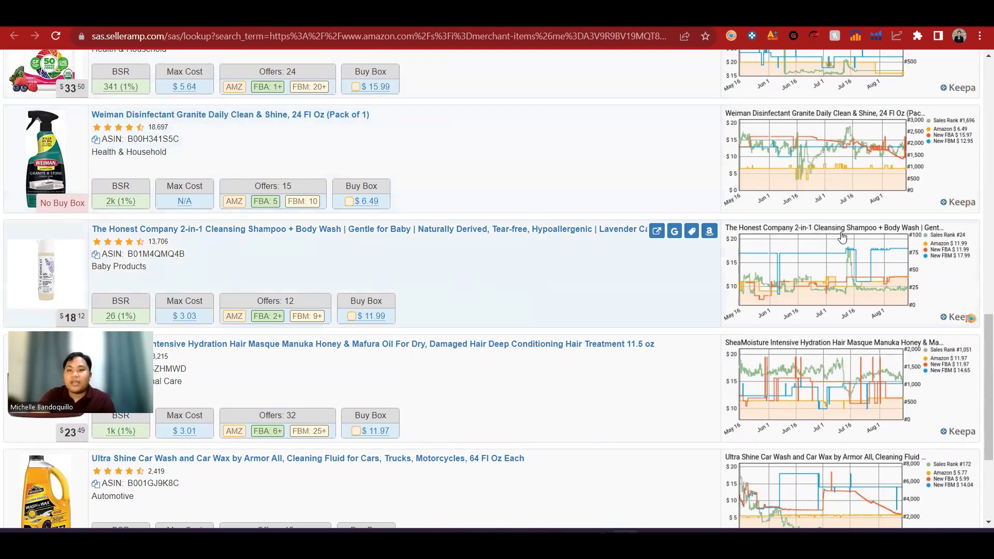
scroll(502, 518, "down", 3)
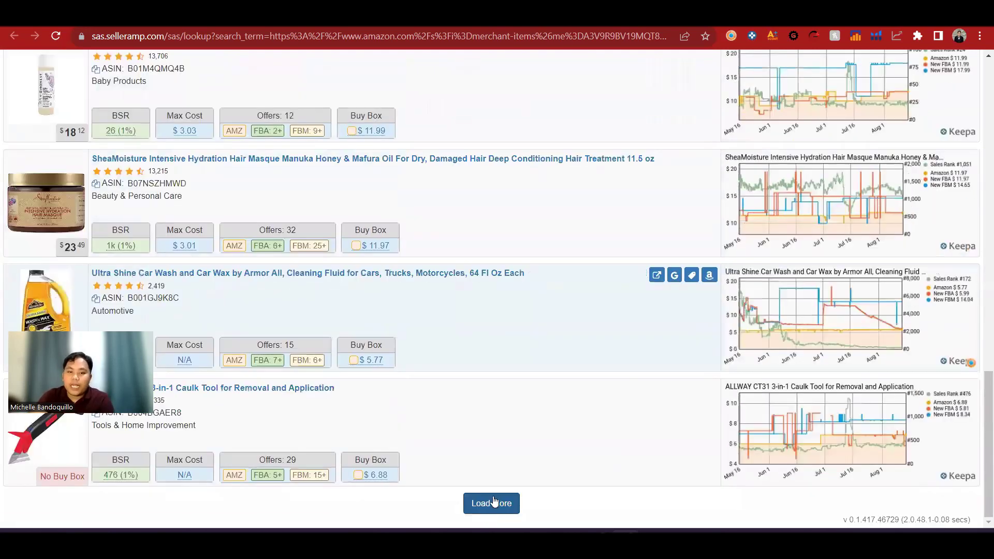
left_click(493, 503)
scroll(533, 402, "down", 5)
Go to walmart.com in a new tab and browse Departments > Grocery > Coffee Pods.
key("ctrl+t")
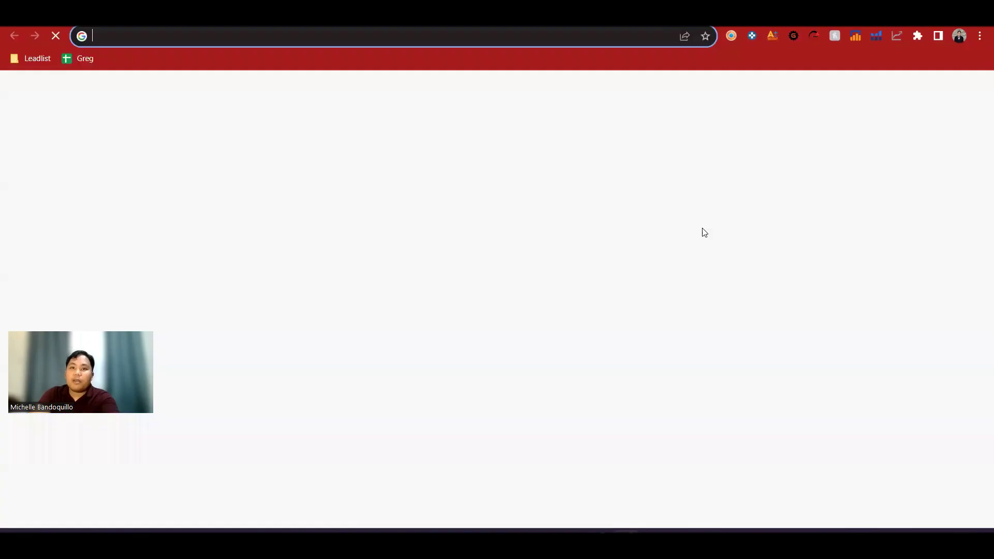
type("walmart.com")
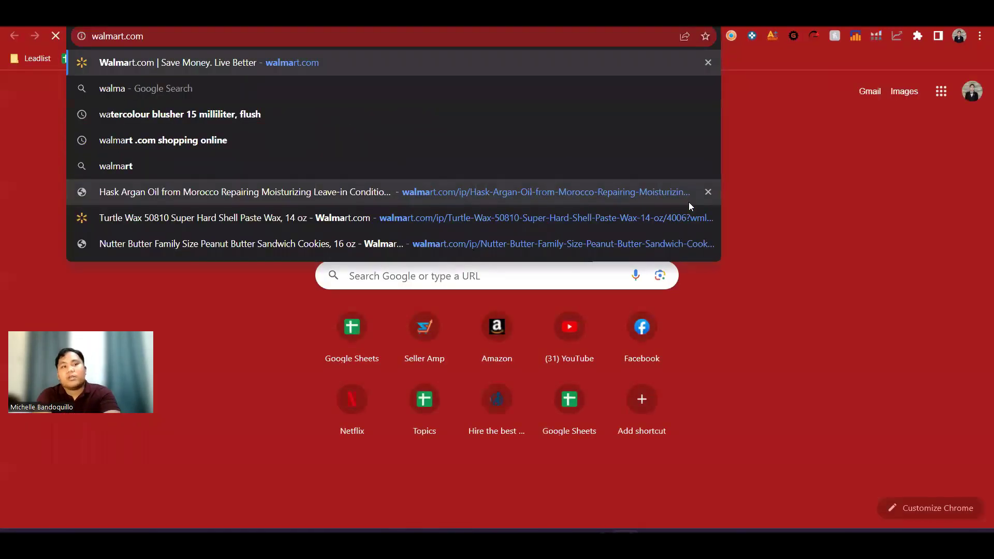
key("Return")
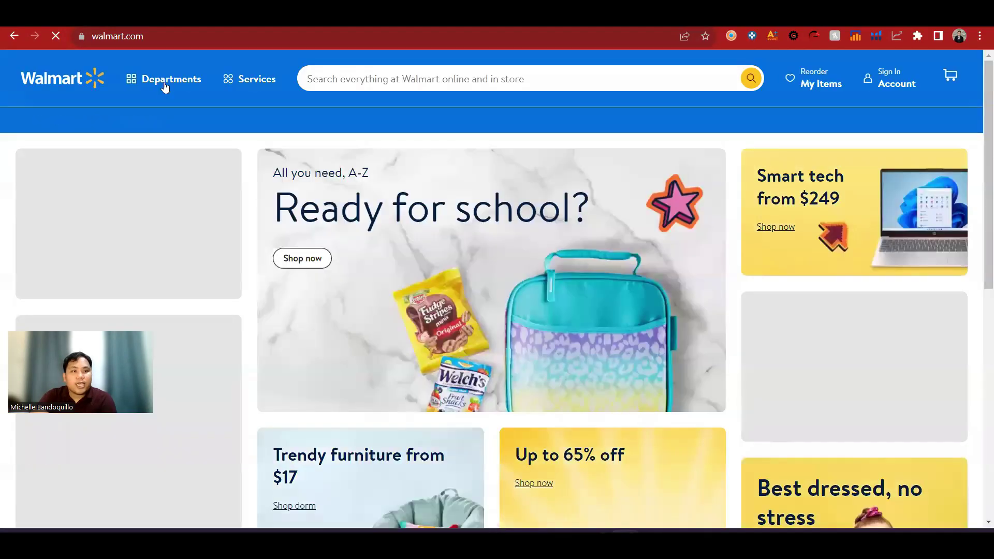
left_click(165, 84)
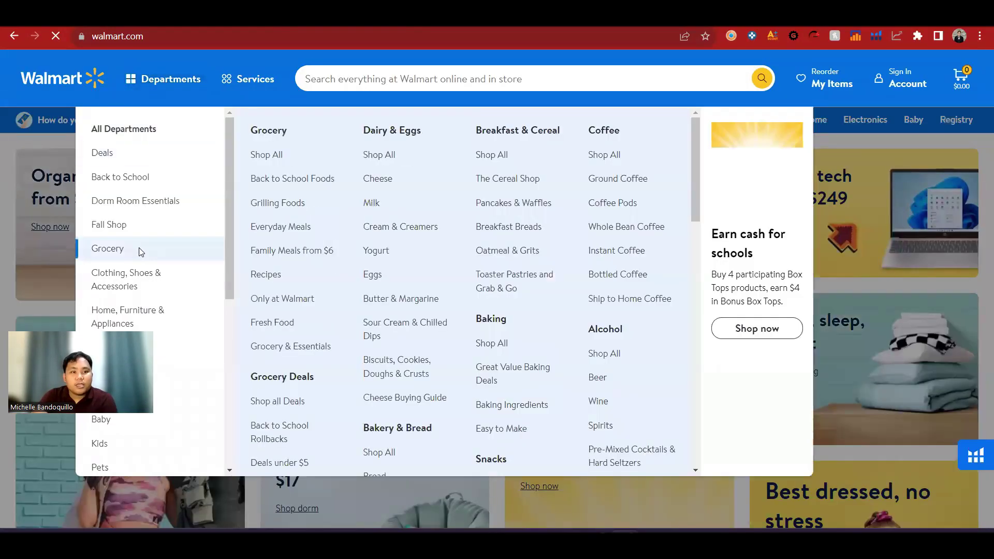
mouse_move(107, 248)
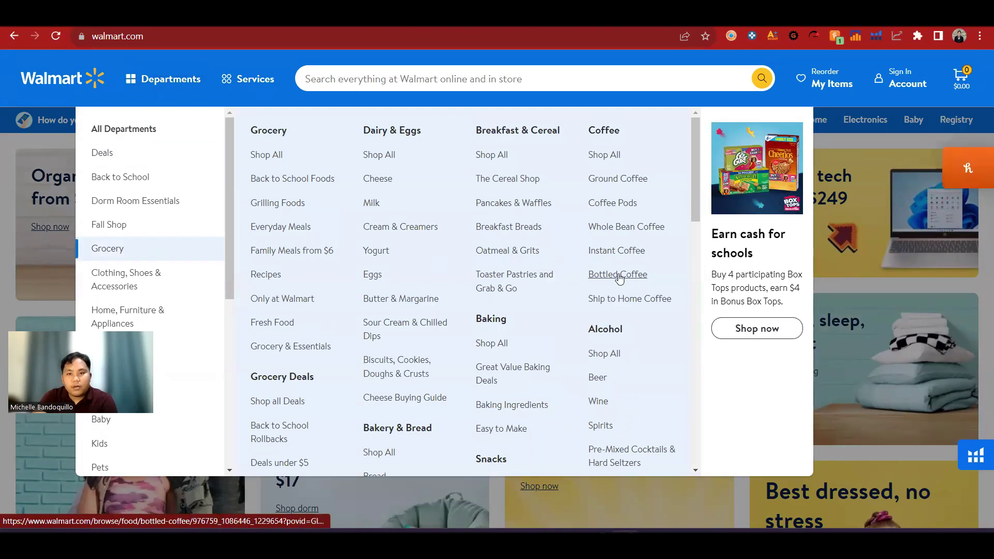
left_click(599, 205)
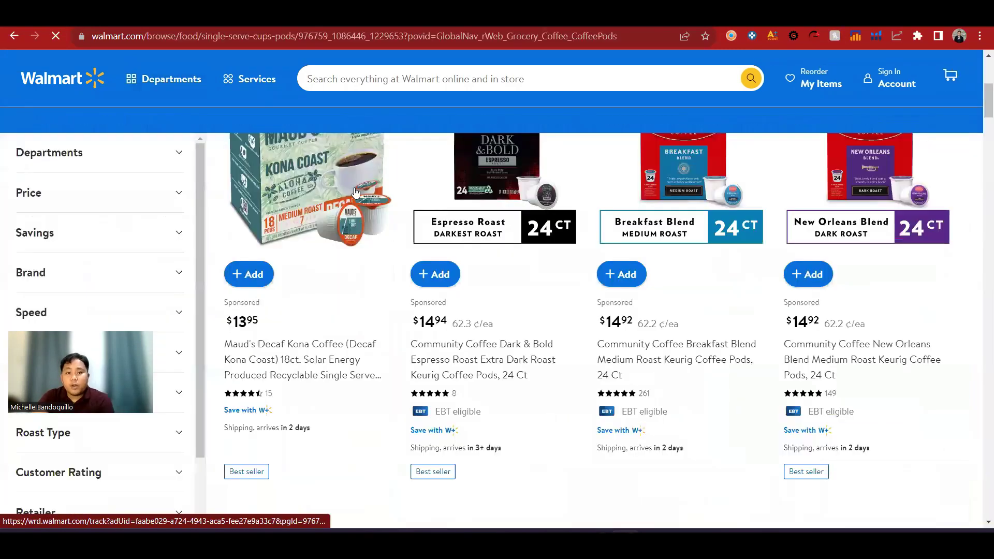
scroll(614, 385, "down", 3)
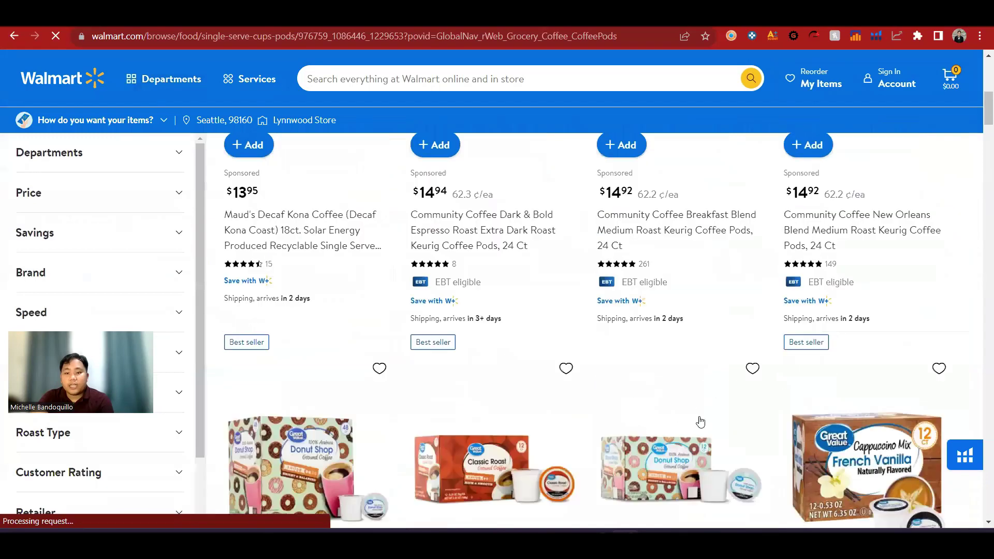
scroll(697, 417, "down", 2)
scroll(667, 426, "down", 1)
scroll(541, 402, "down", 4)
scroll(620, 411, "down", 4)
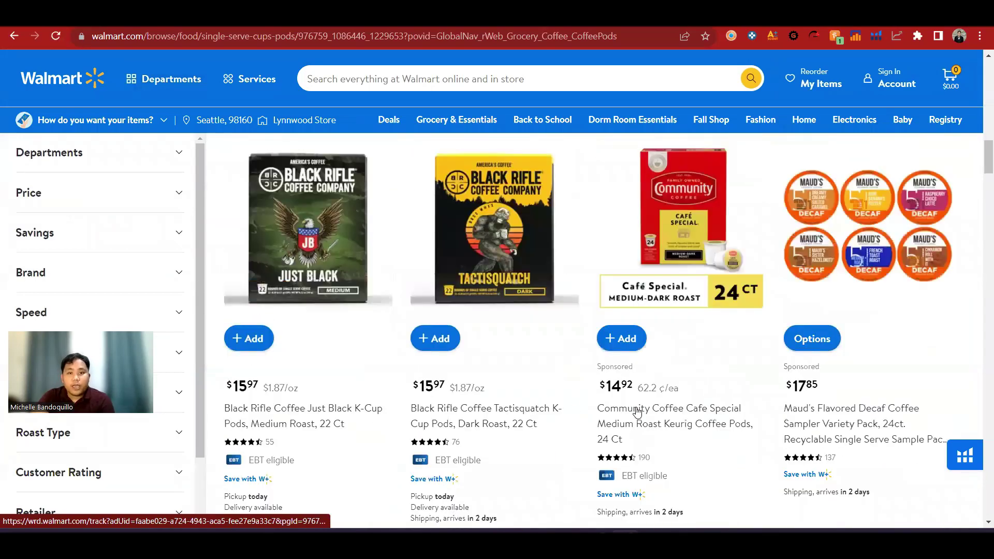
scroll(588, 418, "down", 3)
scroll(739, 401, "down", 2)
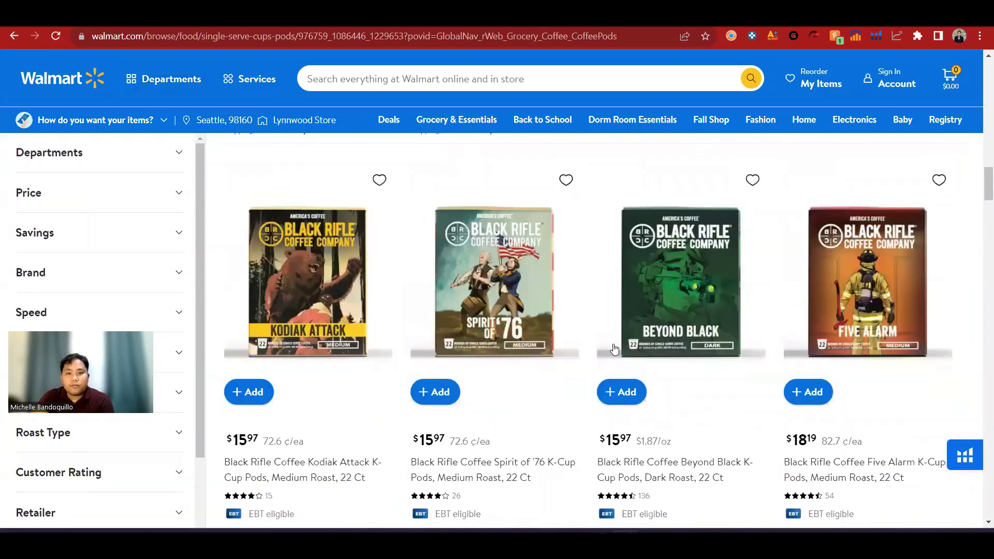
scroll(587, 378, "down", 3)
scroll(589, 380, "down", 3)
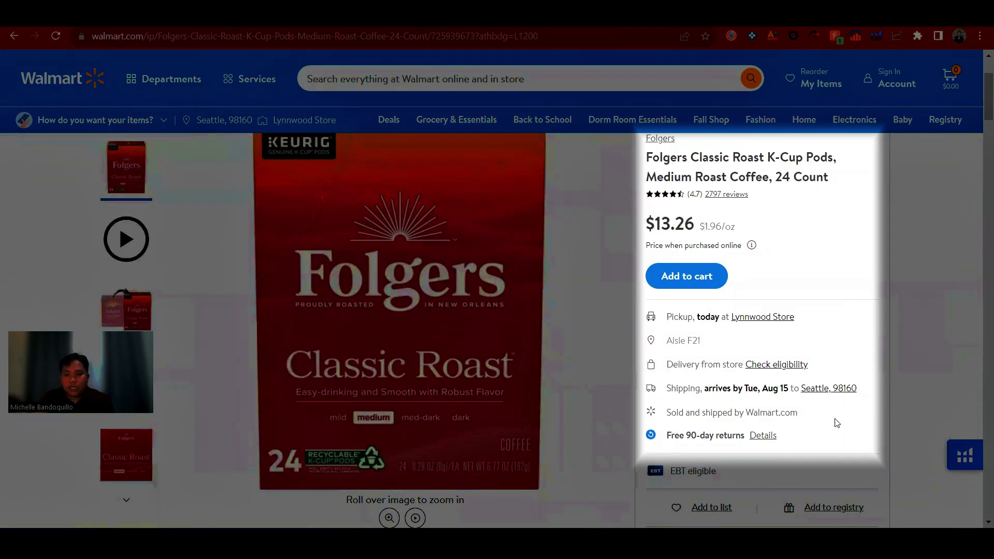
Select the Folgers product title and dismiss the Honey coupon savings popup.
triple_click(780, 423)
scroll(687, 178, "up", 2)
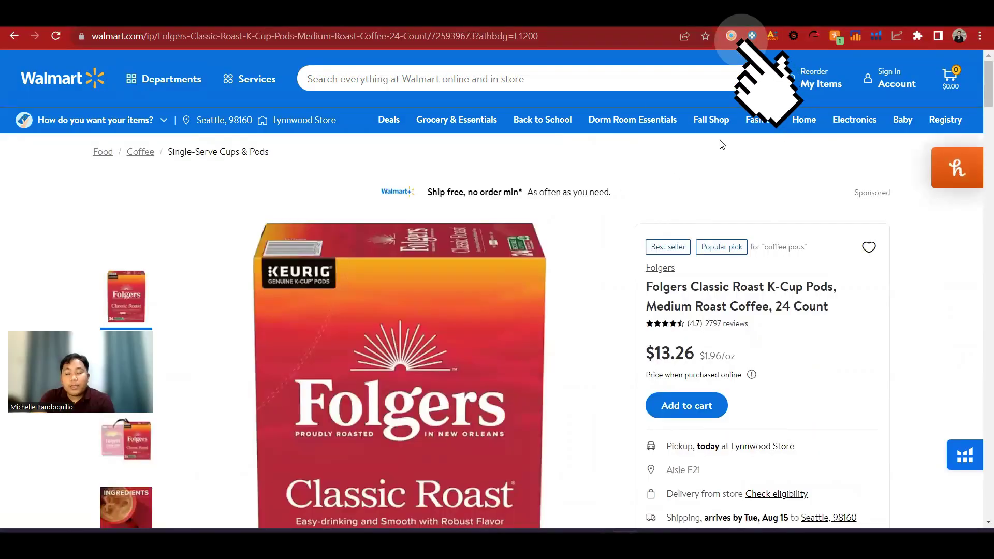
left_click(956, 168)
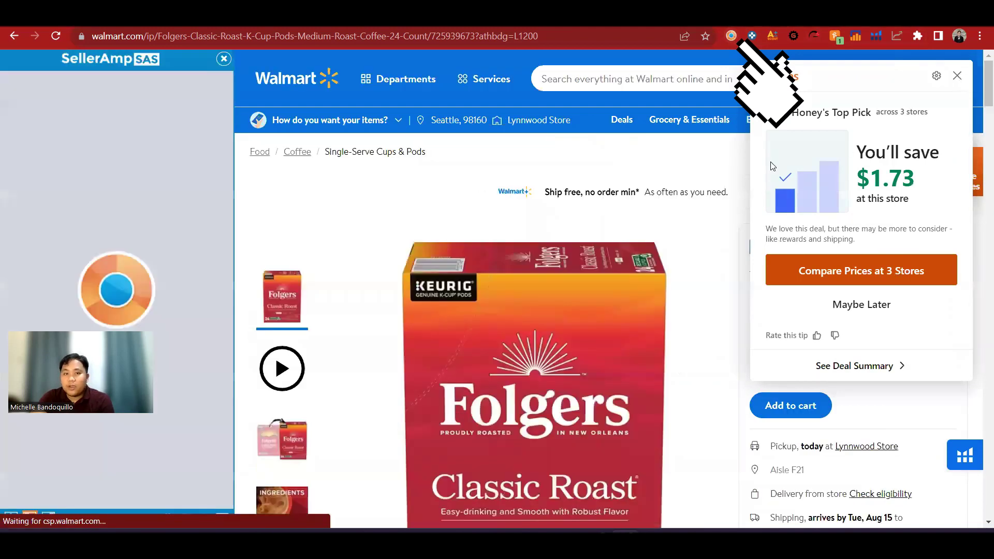
left_click(316, 257)
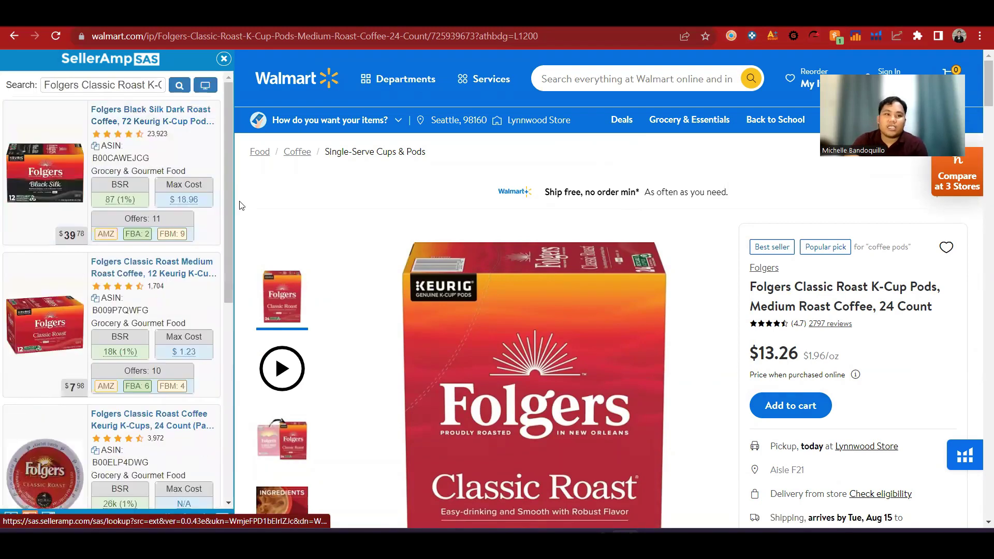
scroll(146, 307, "down", 1)
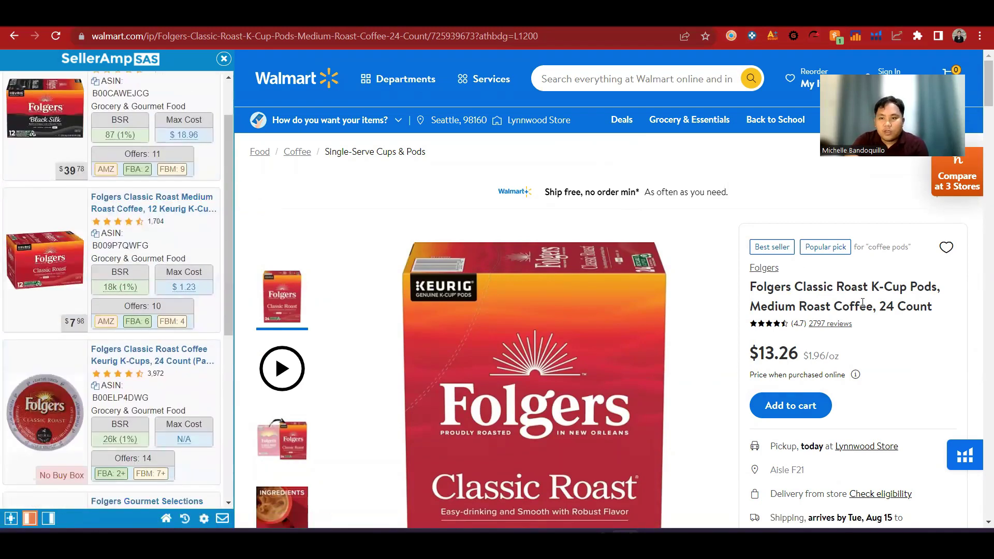
scroll(94, 268, "up", 1)
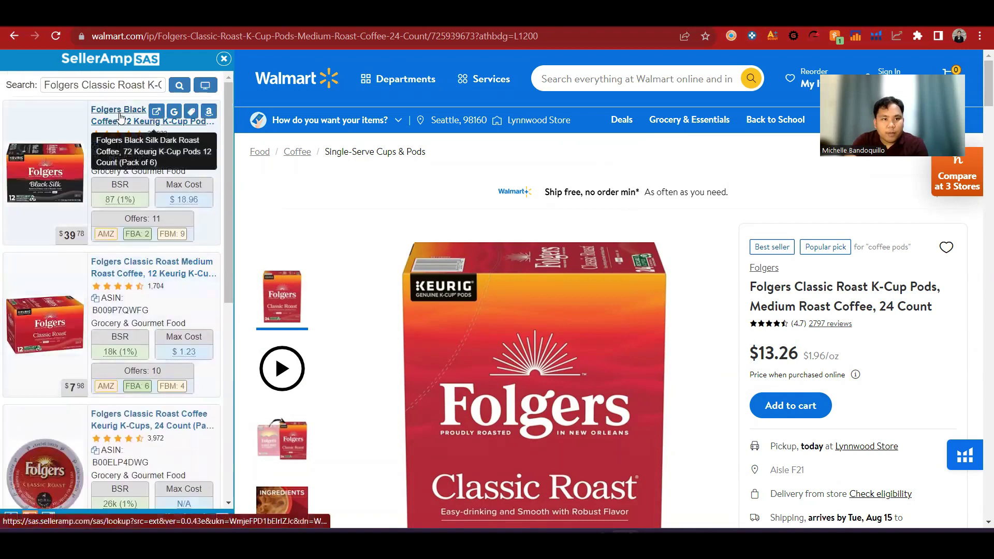
scroll(115, 257, "down", 1)
scroll(114, 257, "down", 3)
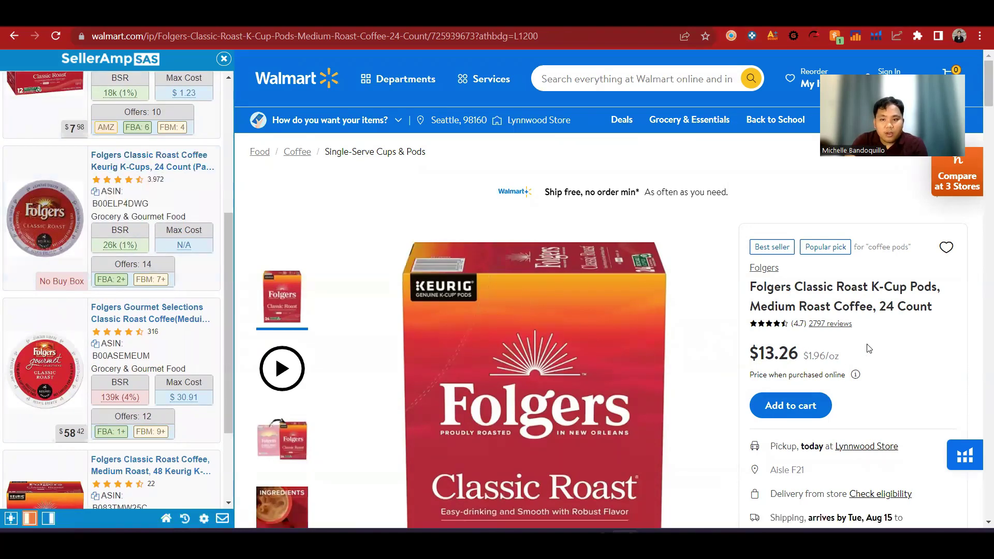
Highlight the $13.26 Walmart price in the Folgers results list.
left_click_drag(757, 353, 798, 353)
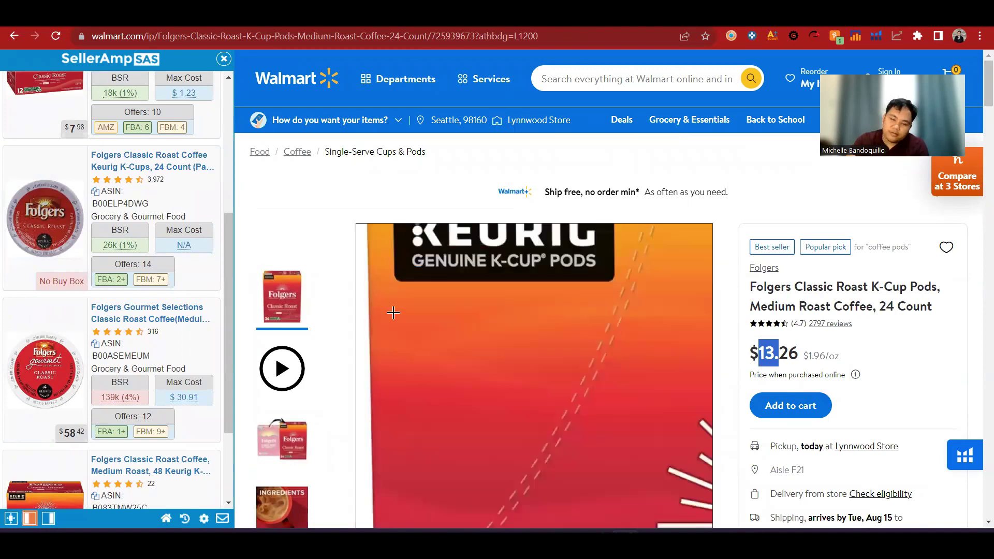
mouse_move(117, 160)
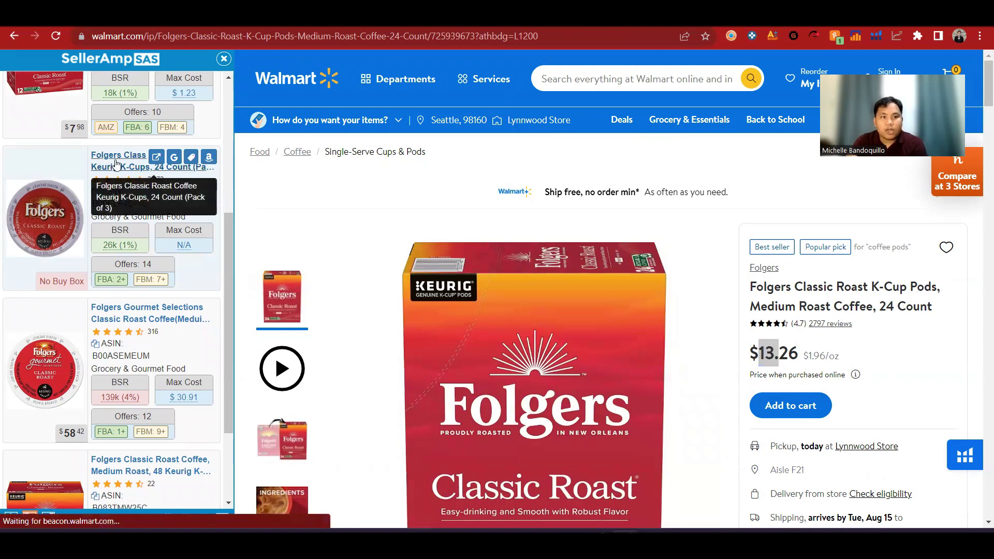
View the 24-count Folgers Classic Roast listing details and select its Cost Price field.
left_click(117, 163)
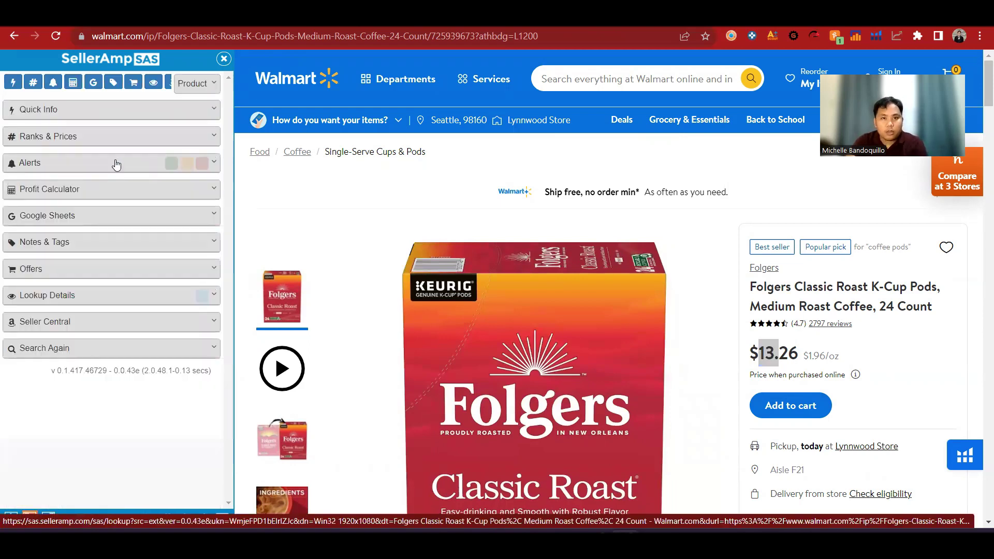
left_click(94, 342)
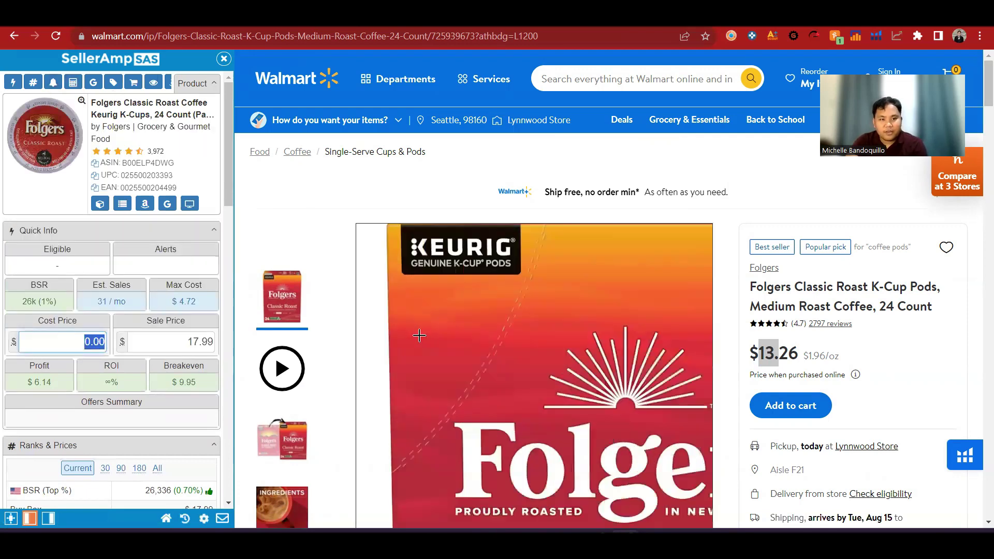
scroll(131, 368, "down", 3)
scroll(151, 400, "up", 3)
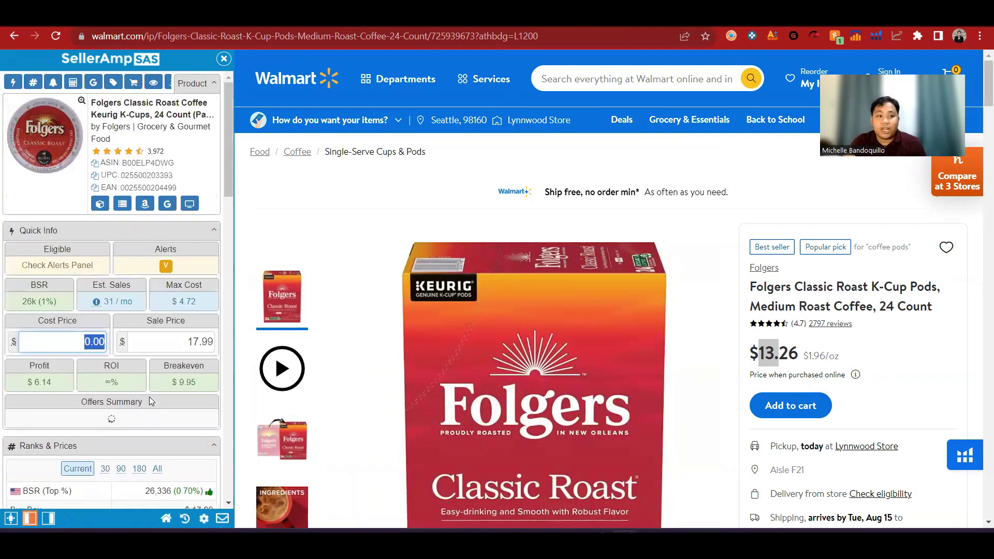